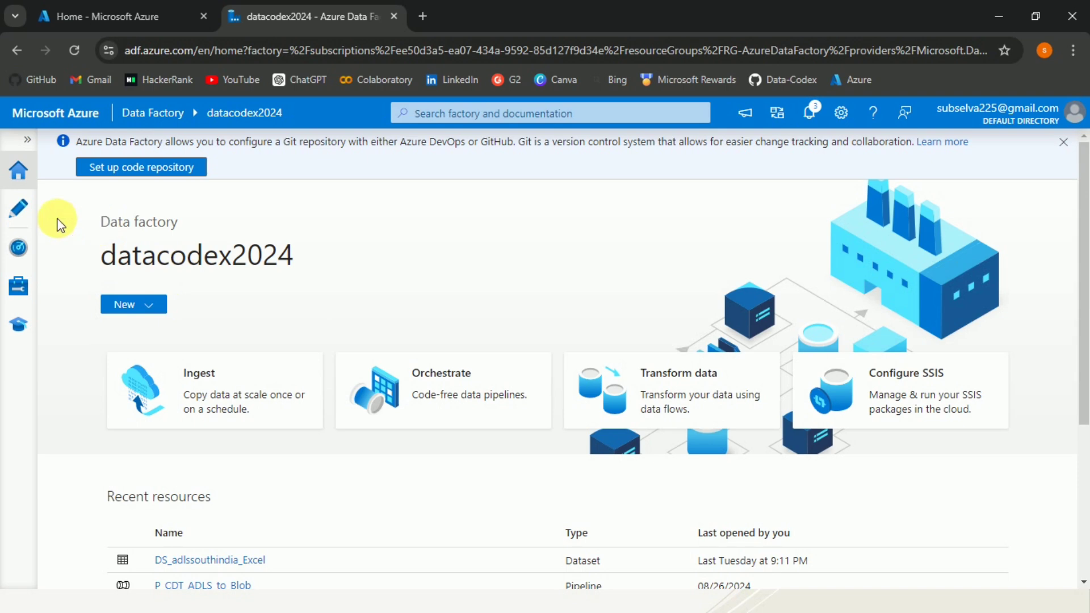
In the Author workspace, add a new pipeline, pipeline1, from the Pipelines menu
click(28, 212)
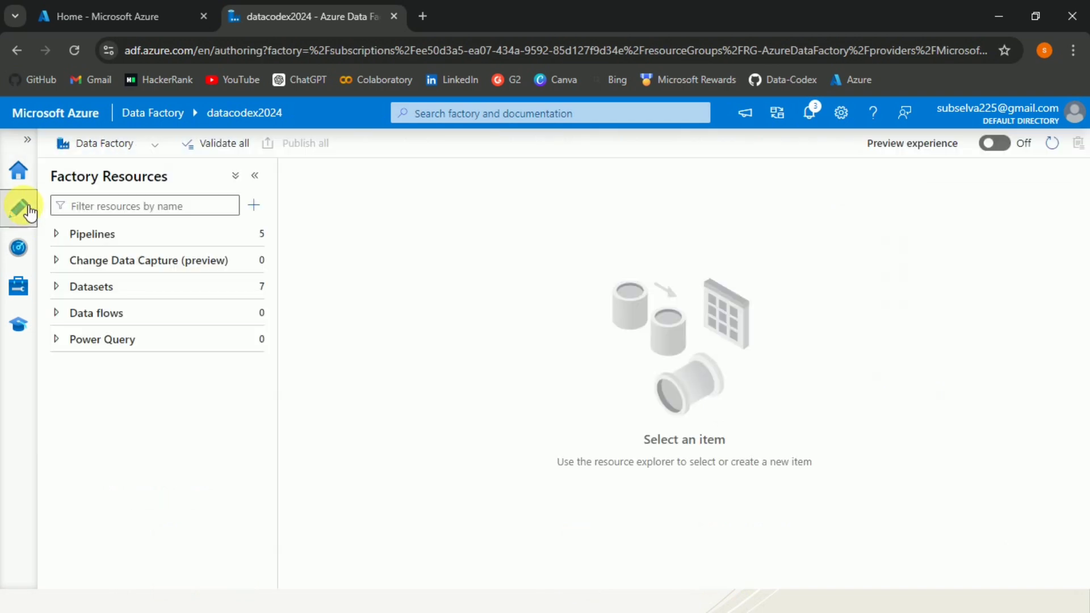
click(63, 235)
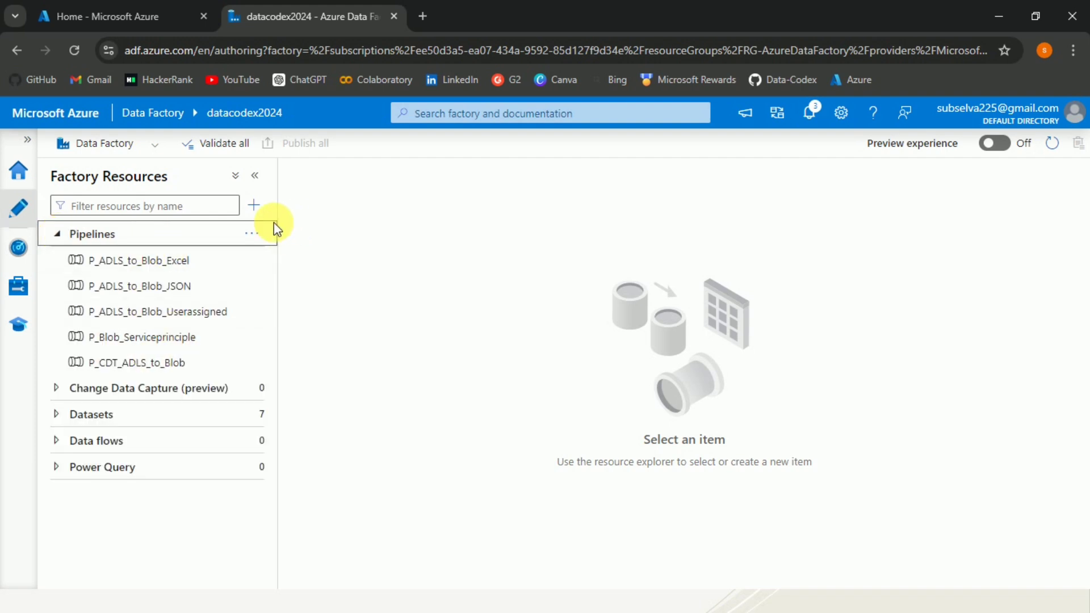
click(258, 233)
click(294, 260)
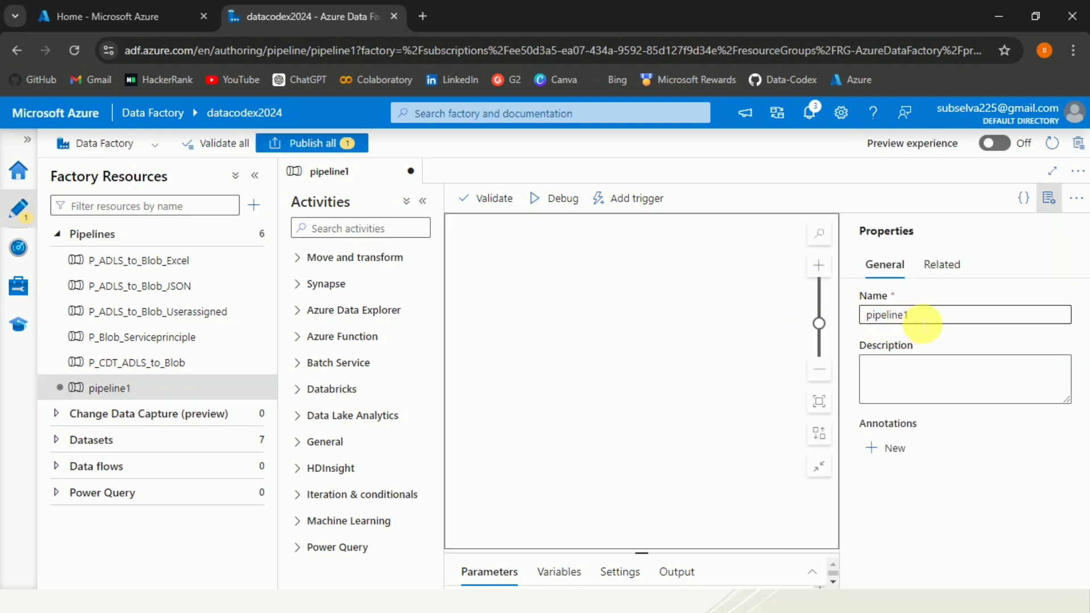
Change the pipeline name in General properties to P_ADLS_TO_AZURE_SQL, fixing its capitalisation
double_click(866, 315)
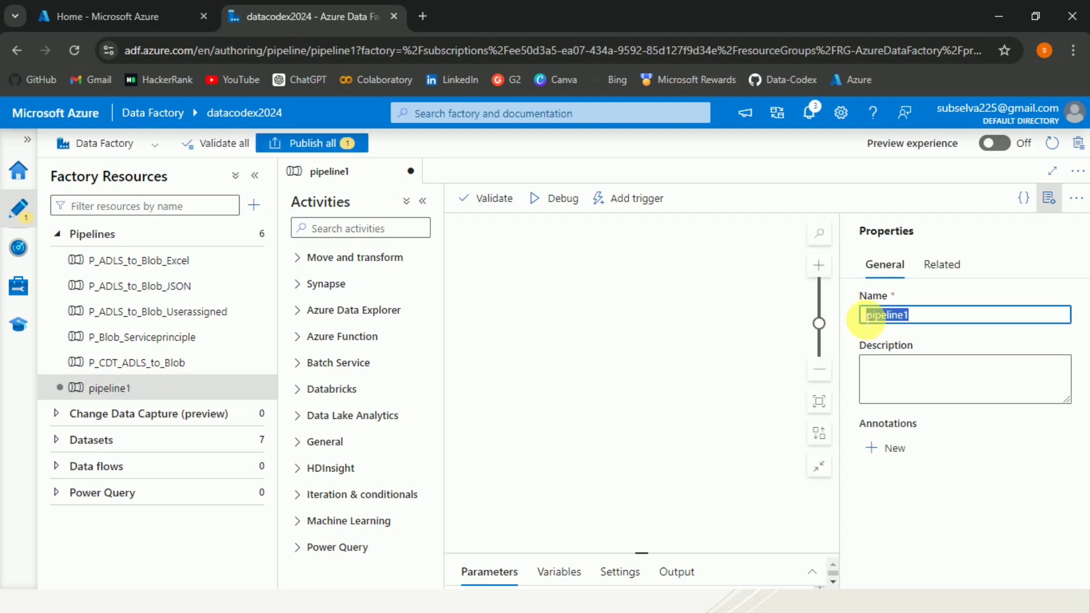
text(P)
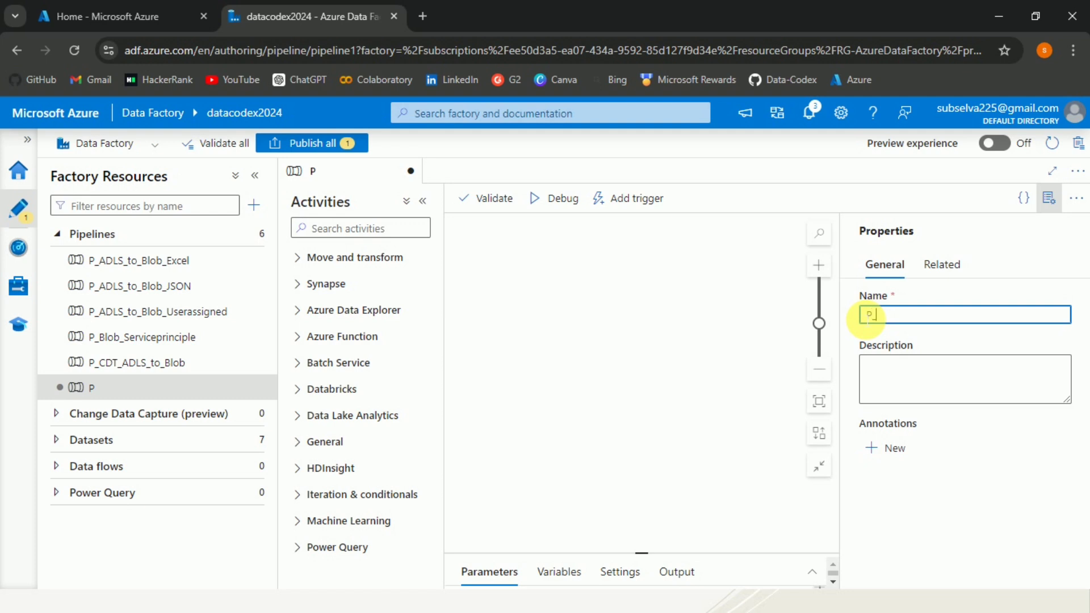
text(_ADLS_TO)
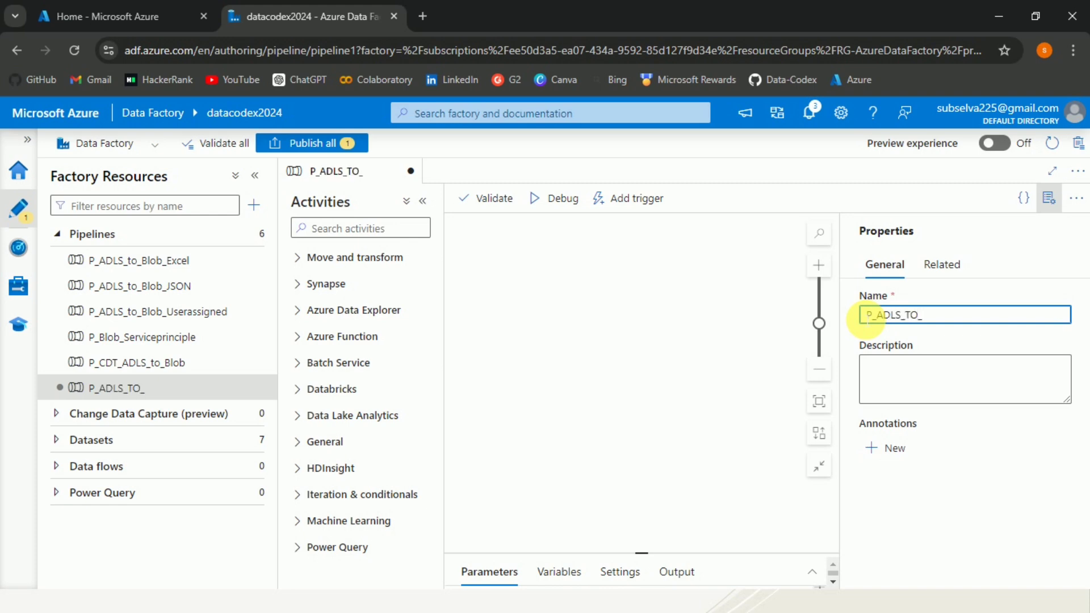
text(_aZURE)
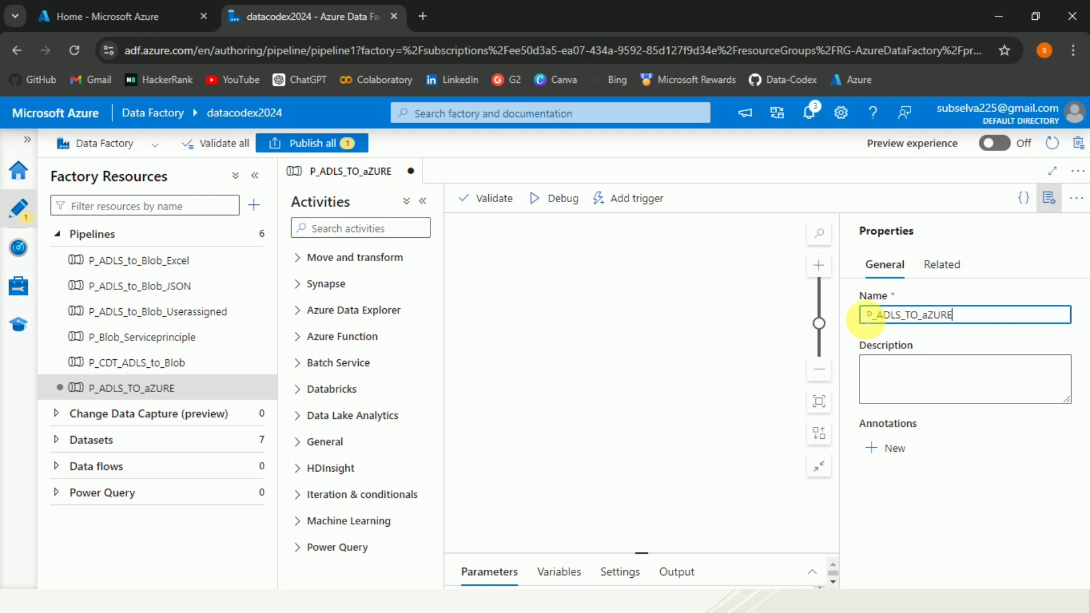
click(867, 316)
key(Left)
key(Left)
key(BackSpace)
text(A)
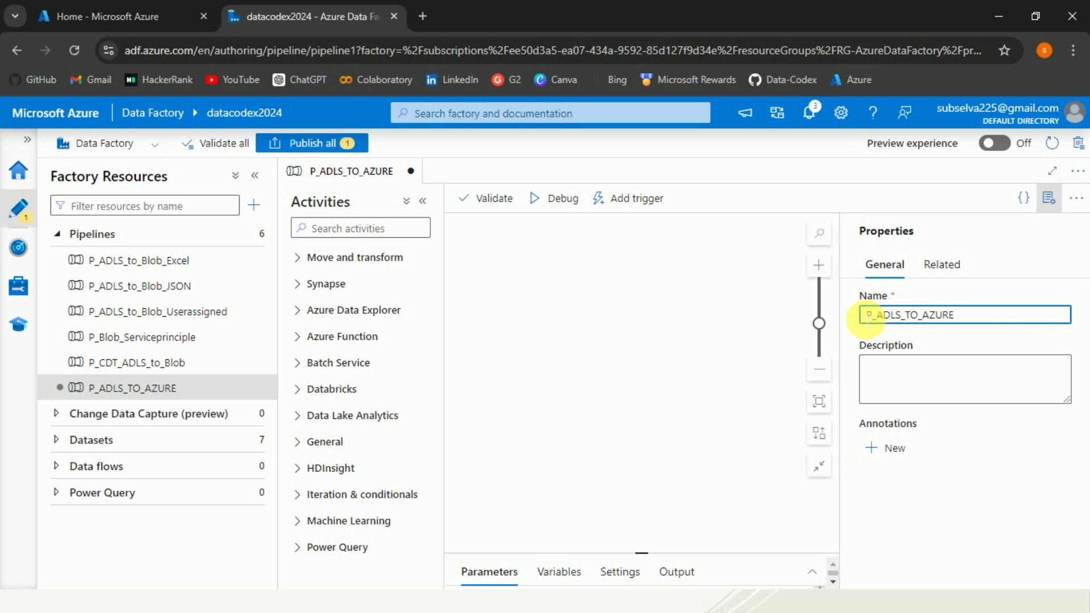
text(SQL)
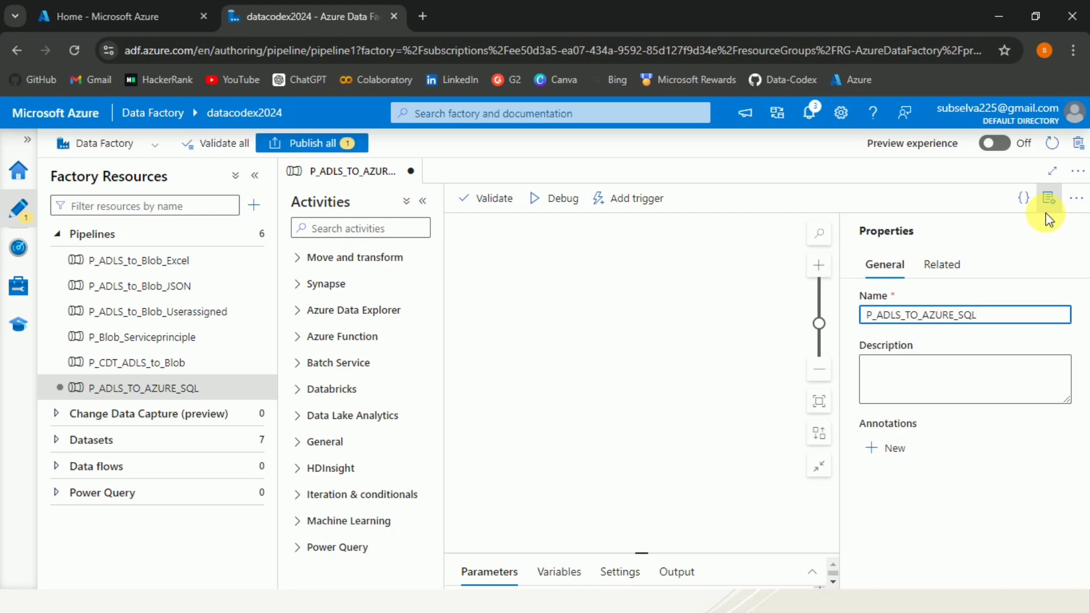
click(725, 287)
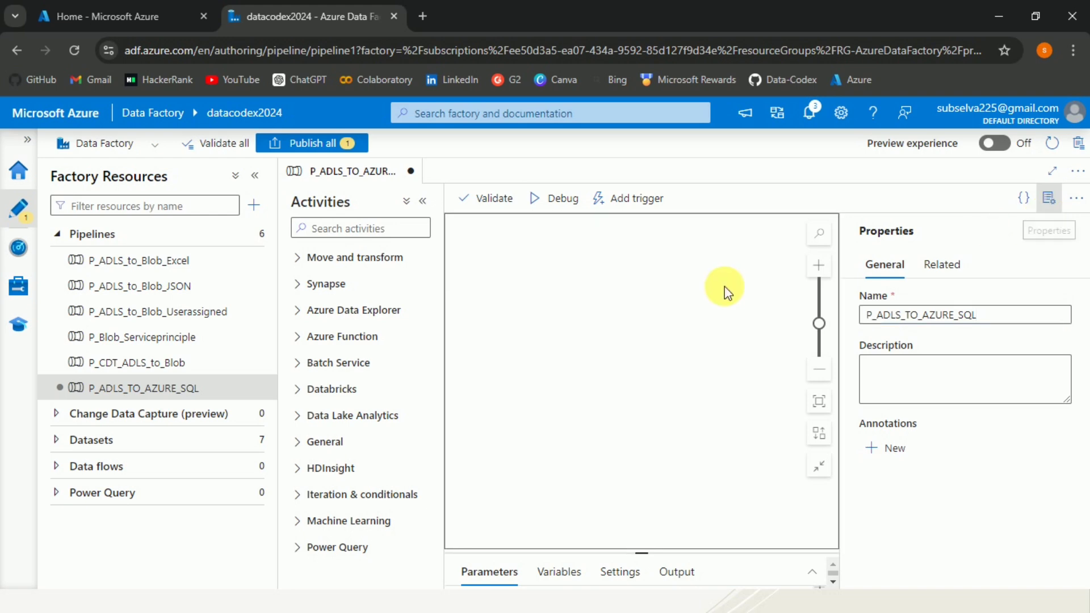
Drag a Copy data activity from Move and transform onto the pipeline canvas
click(306, 257)
drag(356, 294, 668, 304)
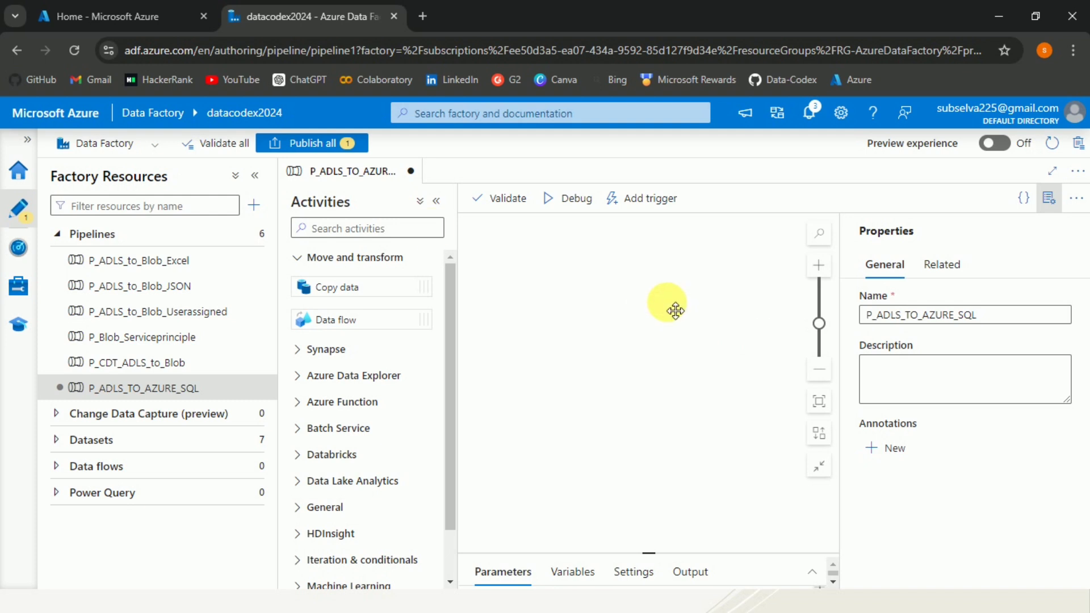
click(304, 265)
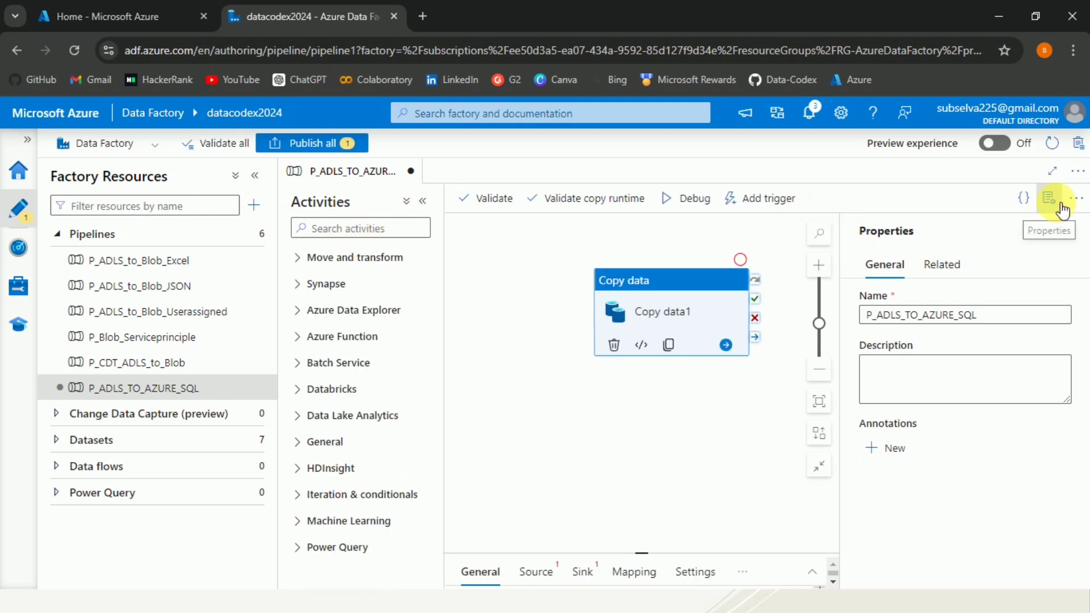
Choose DS_adlssouthindia_Excel as the Copy data activity's source dataset
click(1049, 198)
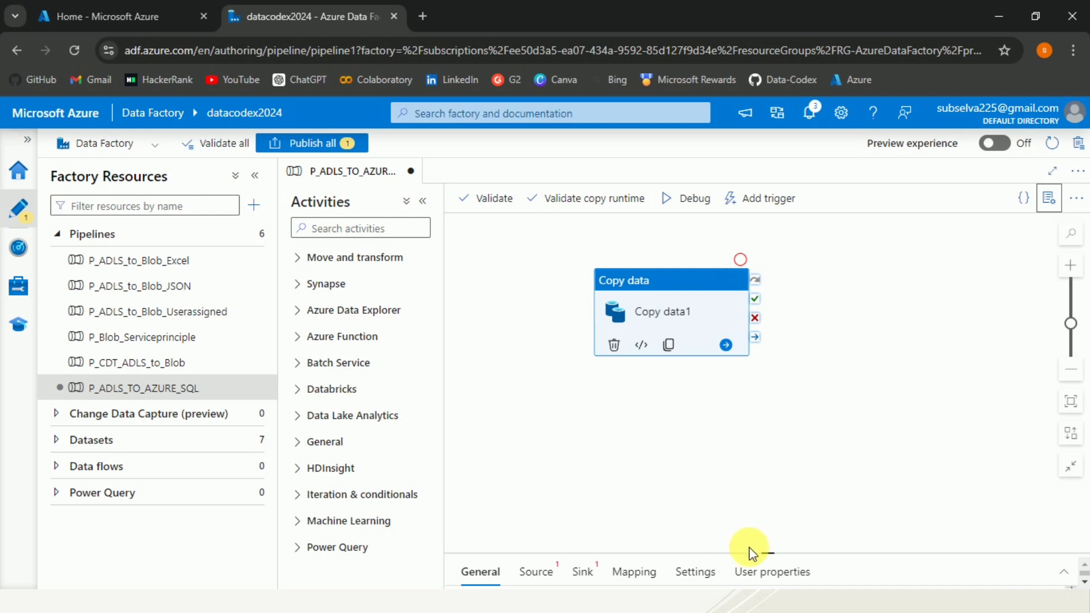
drag(766, 554, 550, 356)
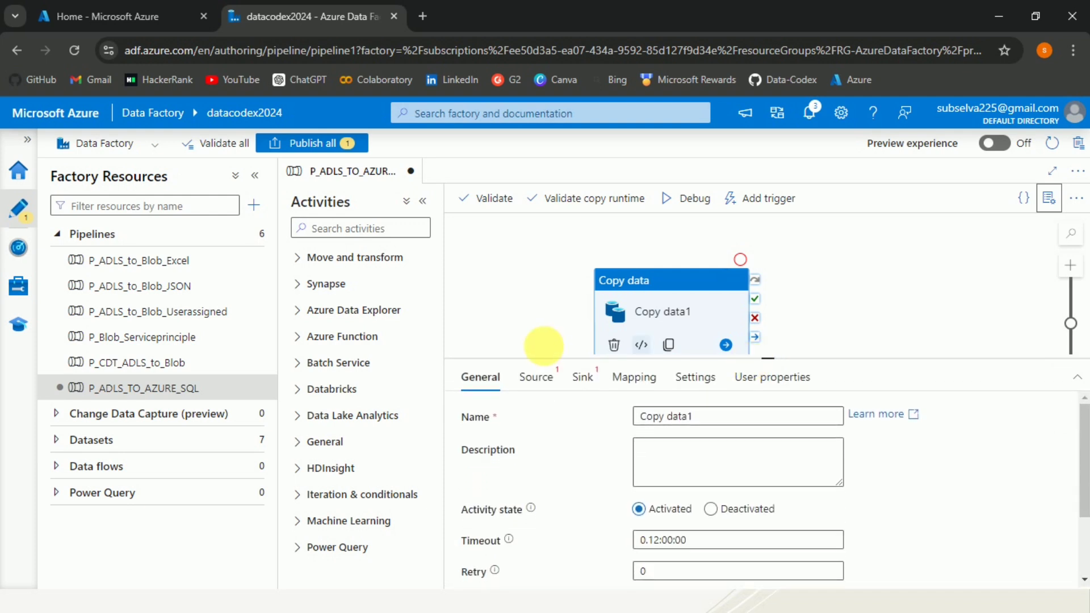
click(538, 379)
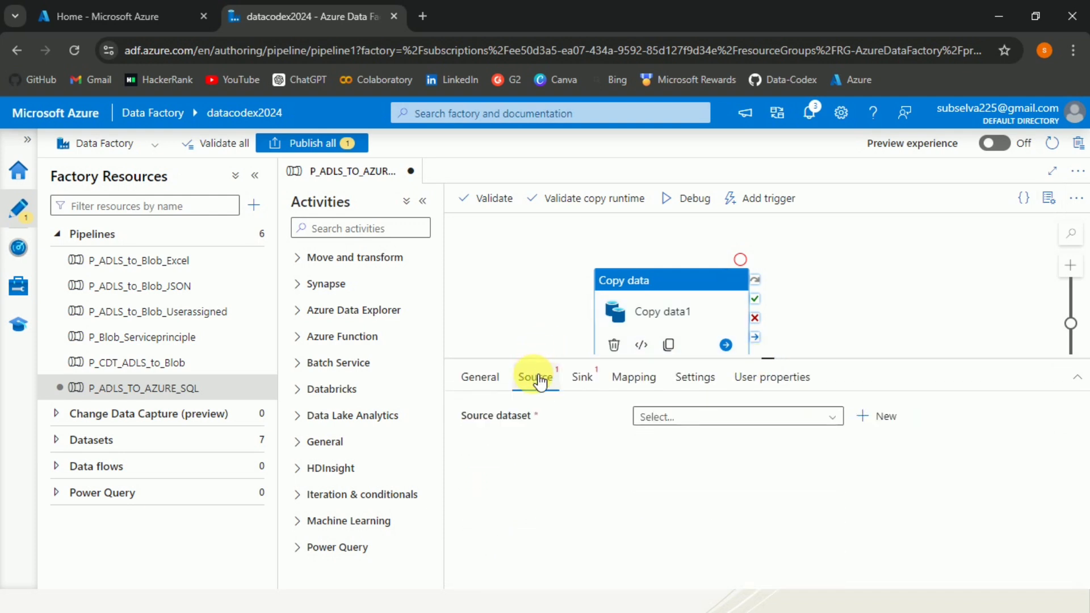
click(832, 418)
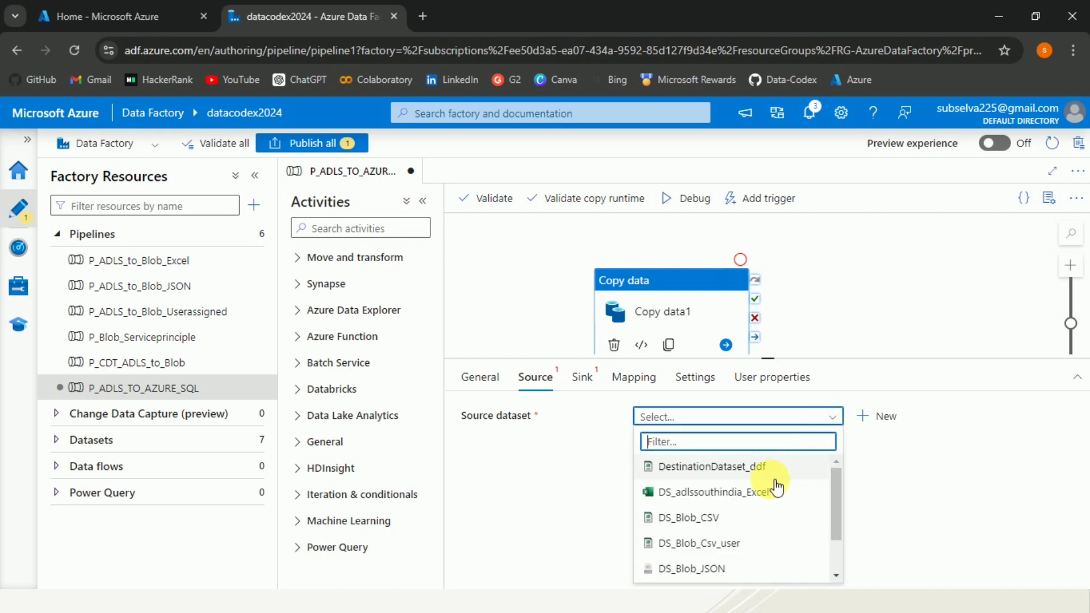
click(738, 493)
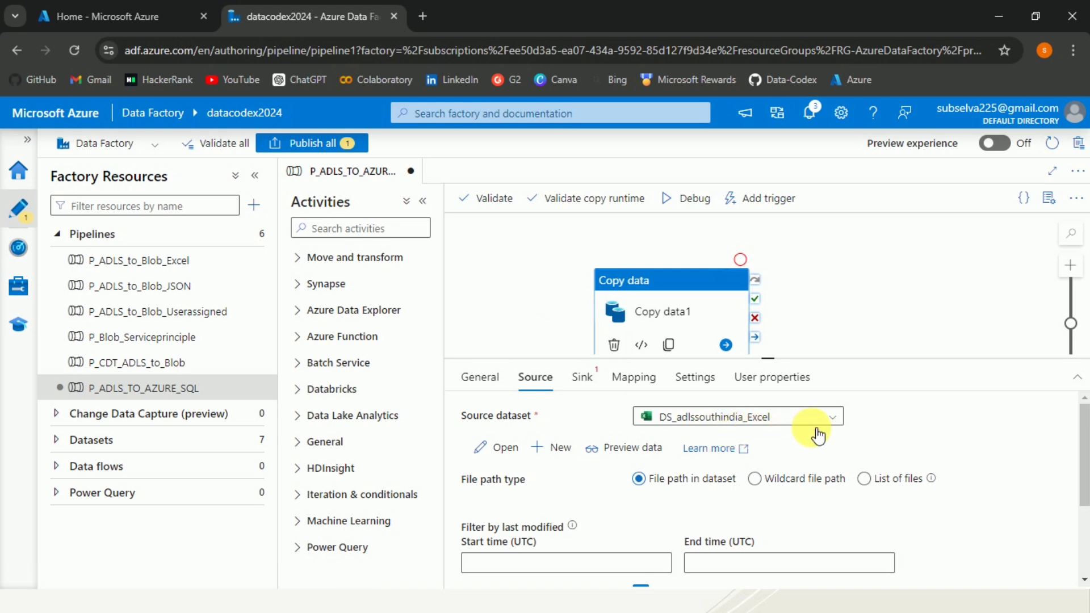
Open the source dataset and review its storage linked service settings without changes
click(497, 449)
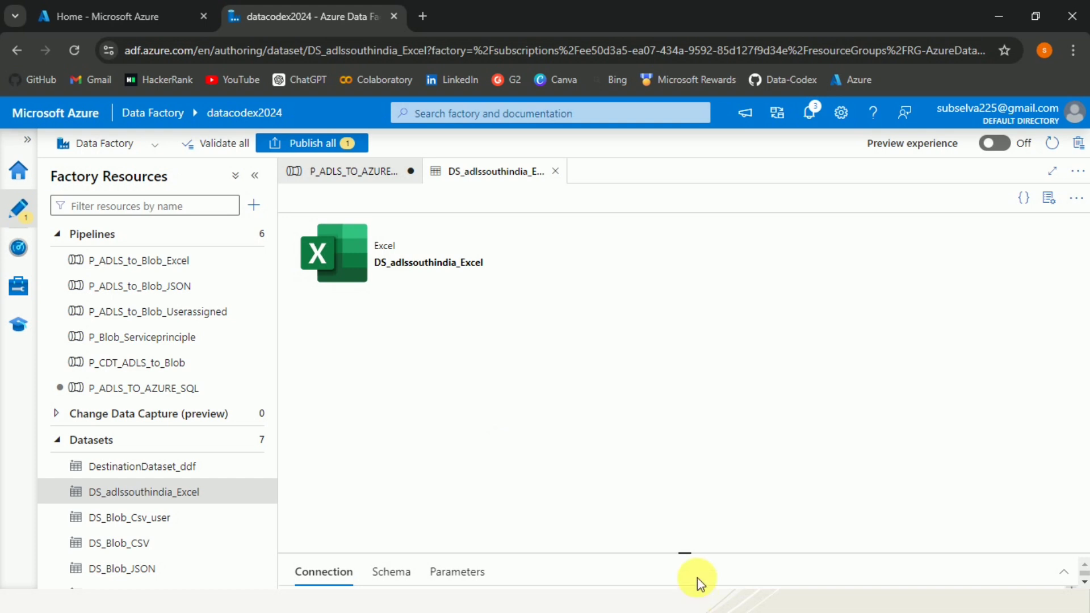
drag(688, 555, 731, 353)
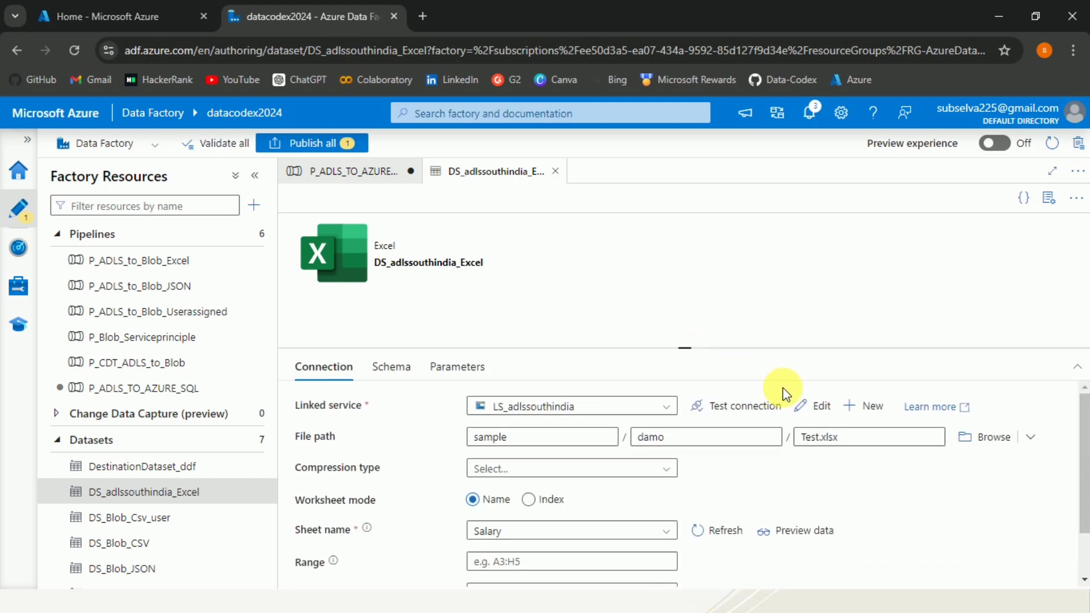
click(806, 407)
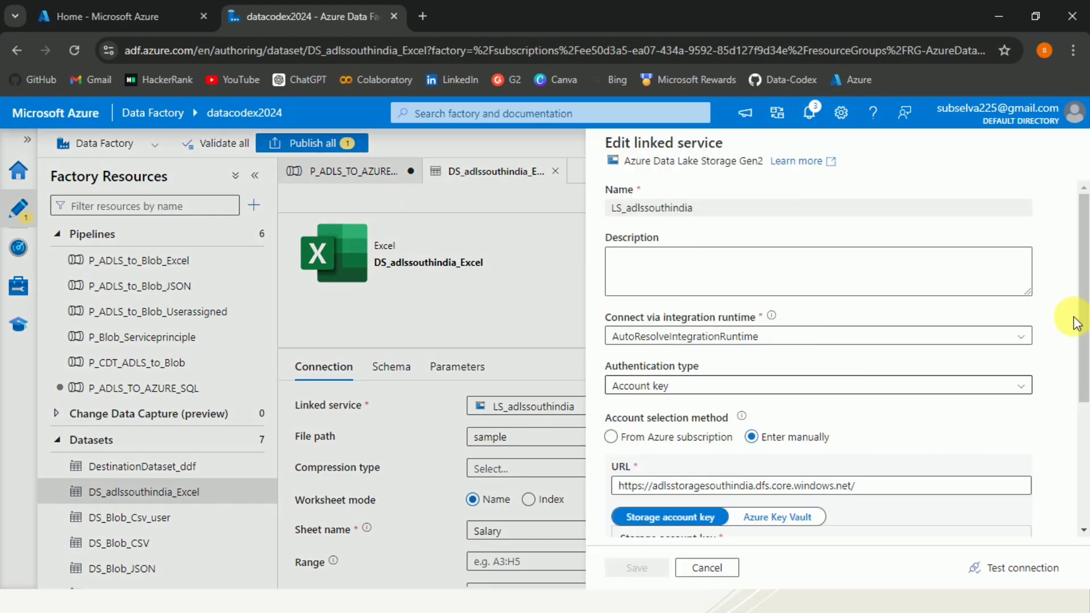
scroll(1078, 321, down, 1)
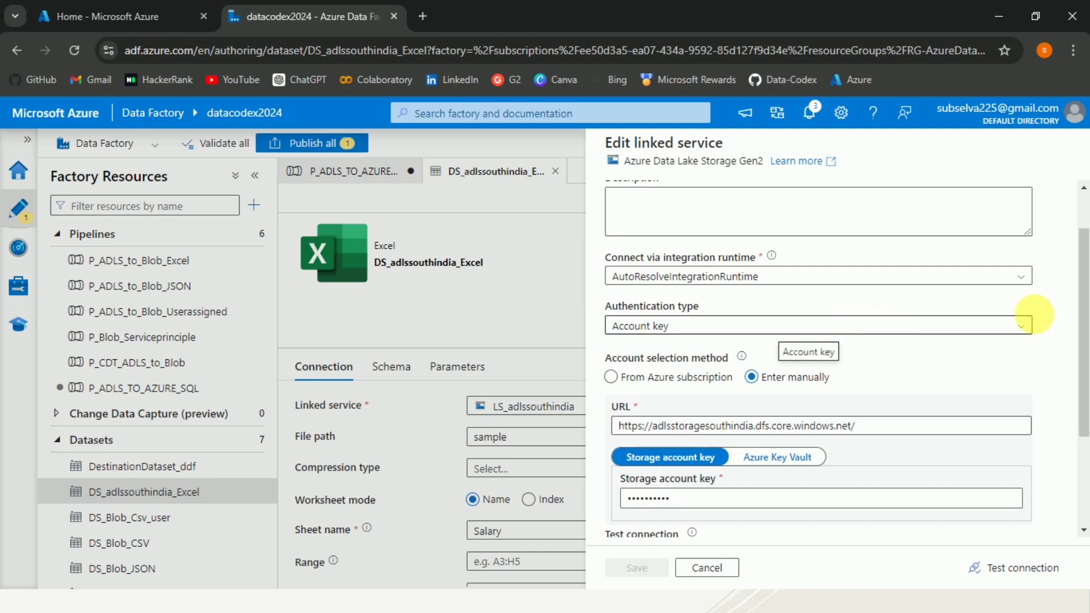
scroll(1085, 334, down, 1)
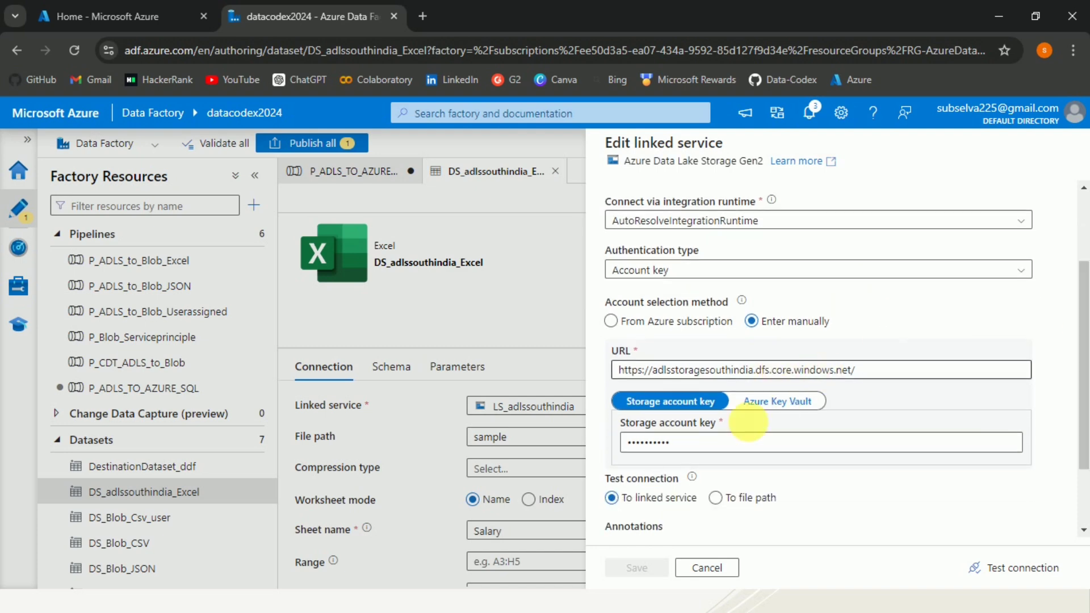
click(708, 567)
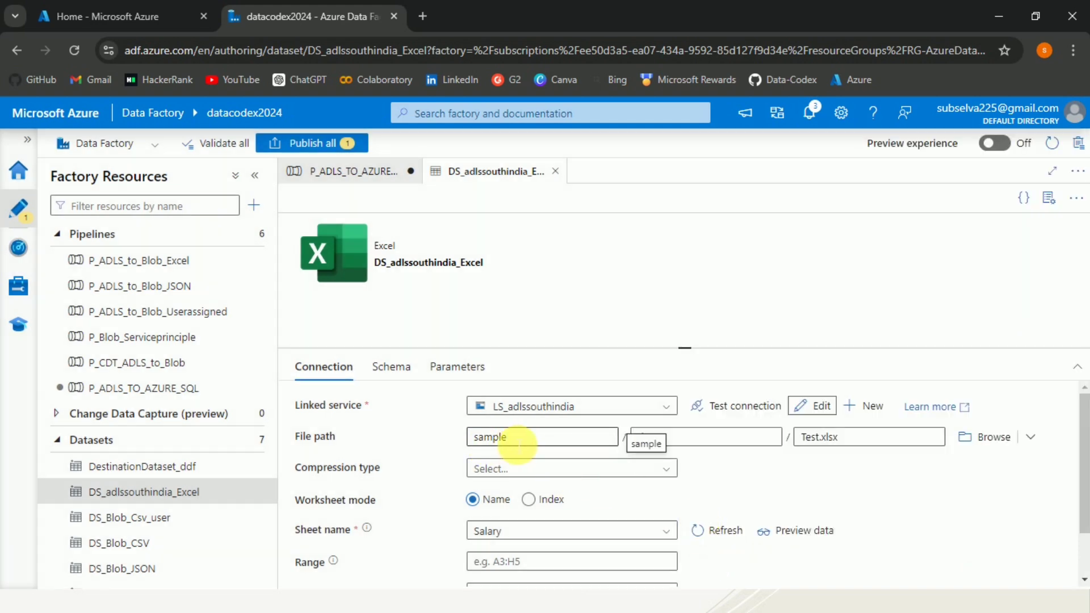
Set the file path directory to damo and preview the Salary sheet's rows
click(720, 437)
text(damo)
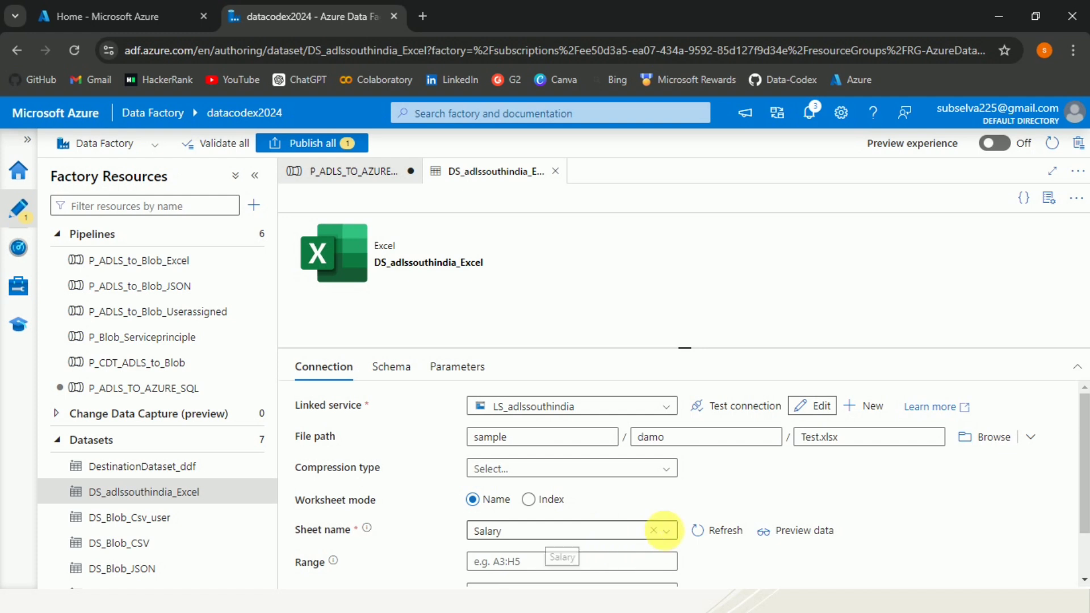
click(783, 531)
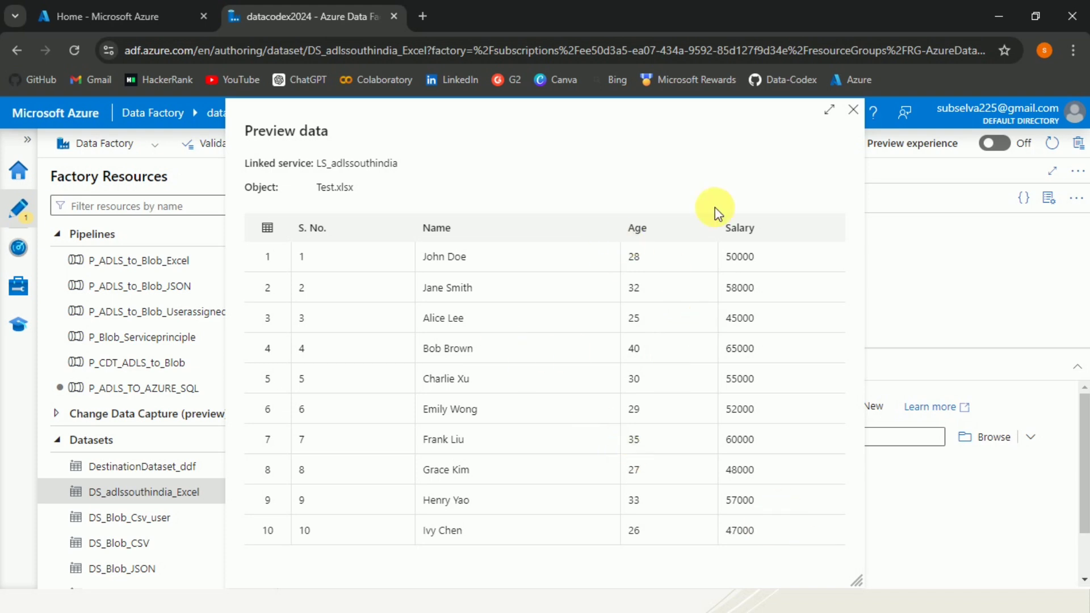
click(852, 110)
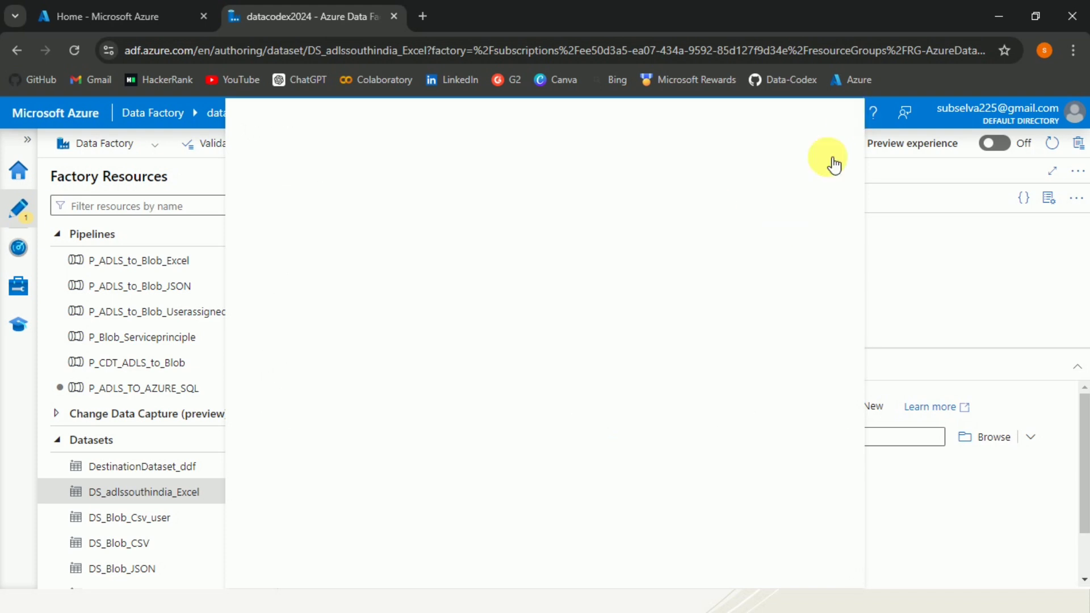
click(344, 176)
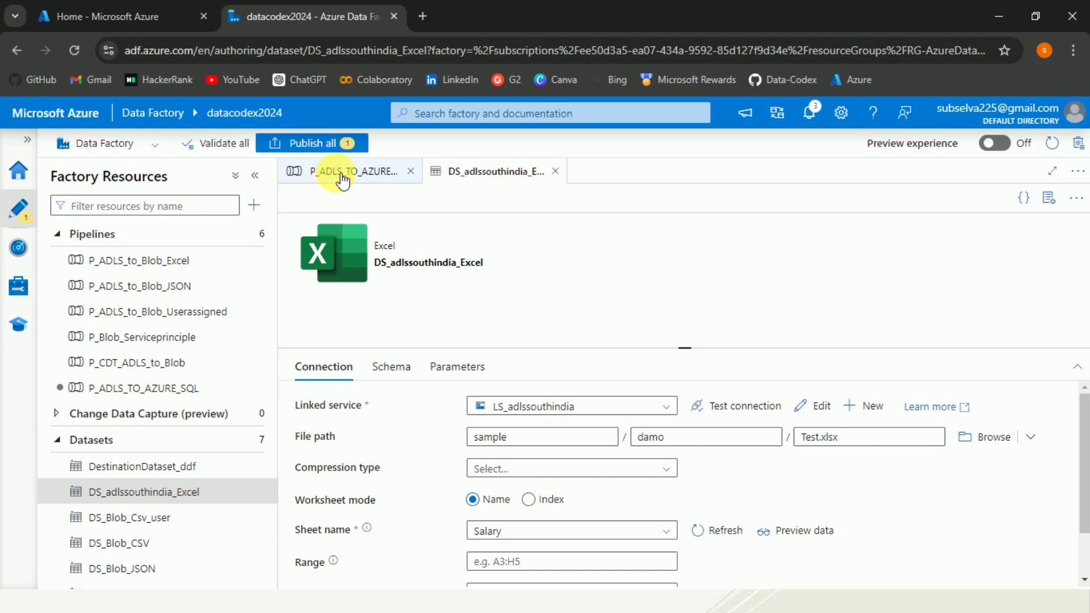
Start a new sink dataset and choose the Azure SQL Database type
click(582, 376)
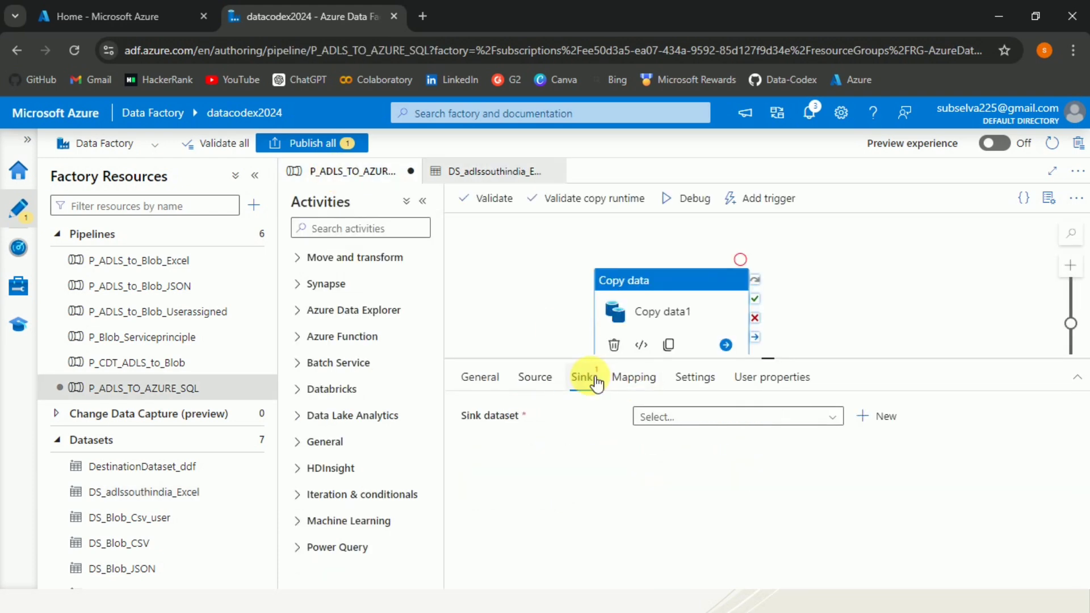
click(870, 430)
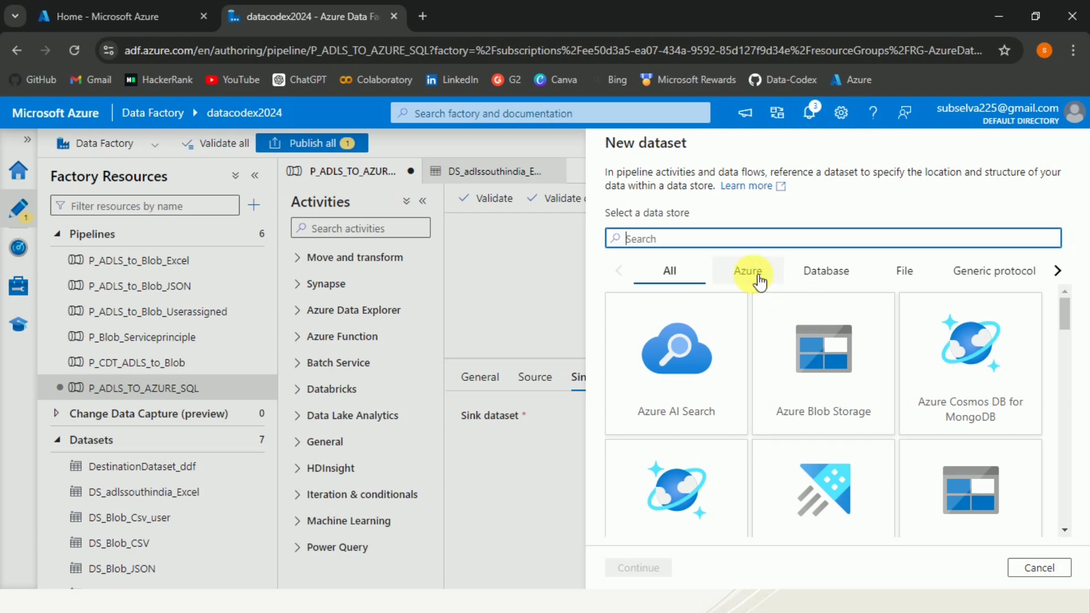
click(759, 280)
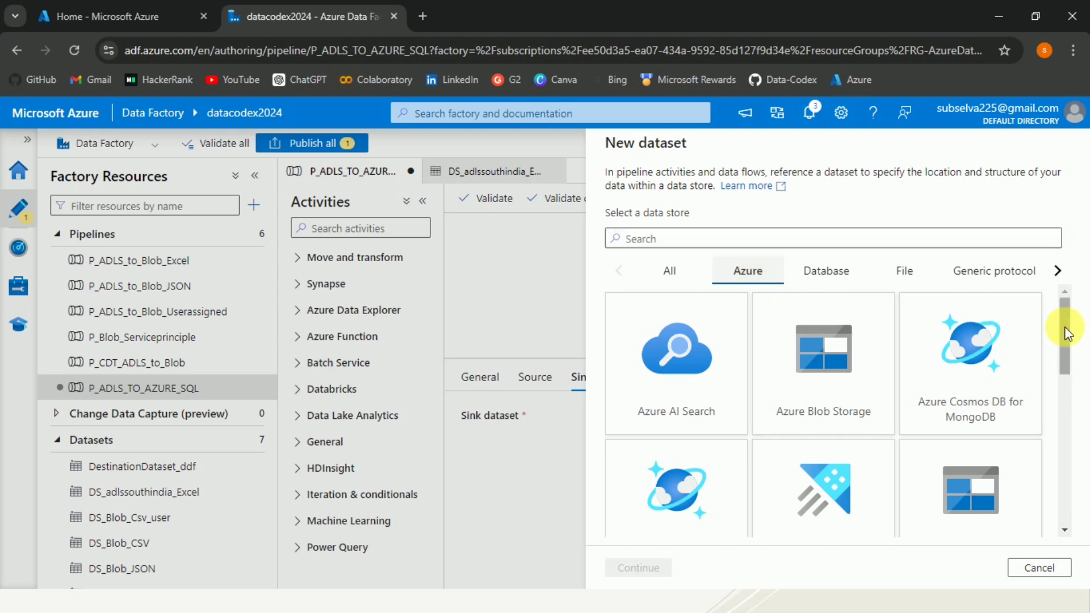
drag(1063, 335, 1056, 423)
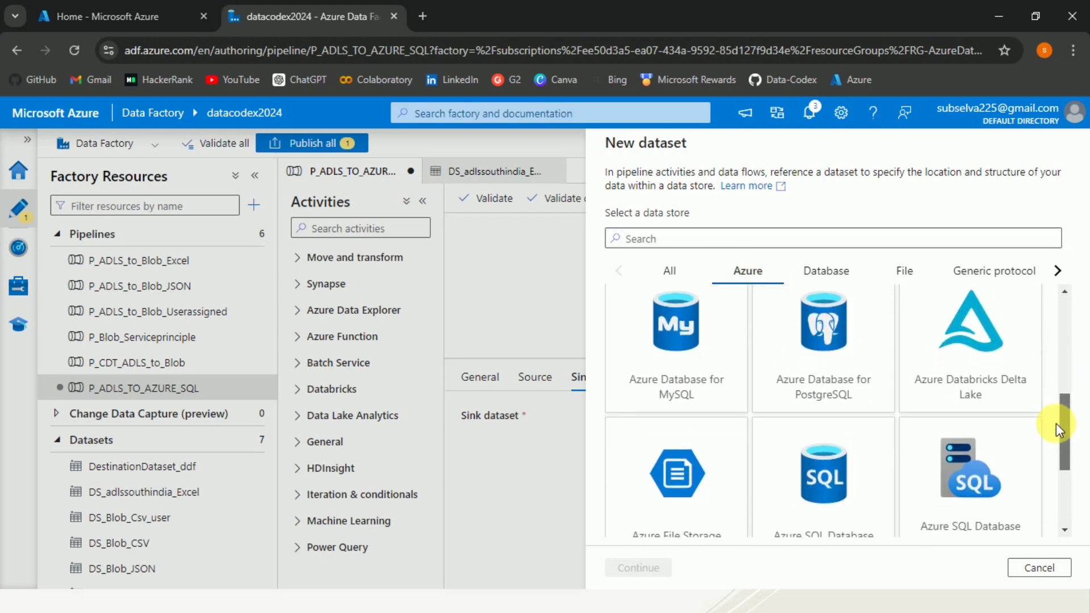
scroll(817, 443, down, 1)
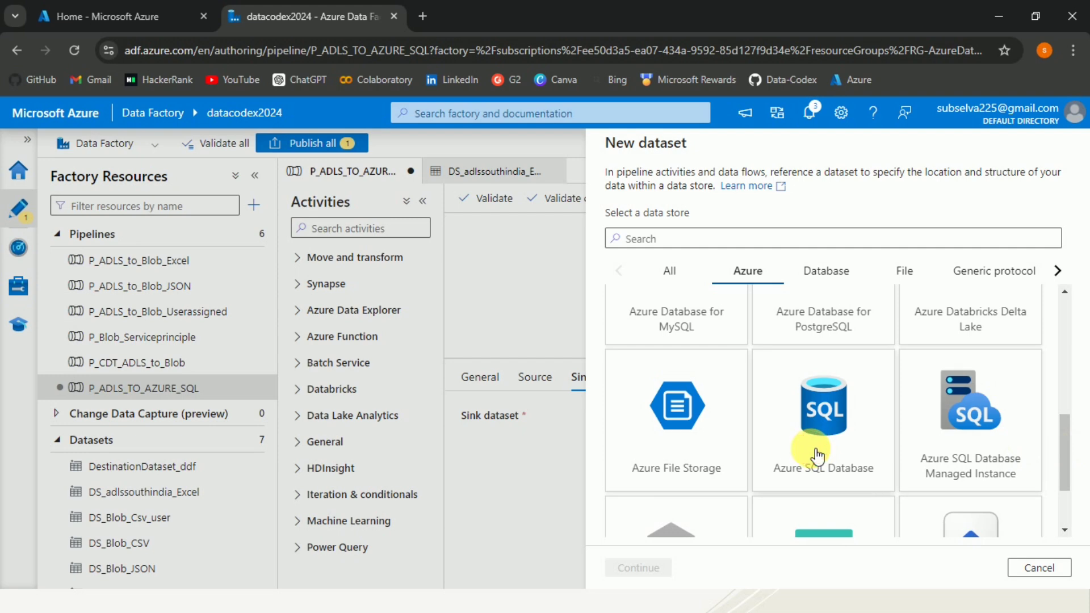
click(816, 455)
Name the sink dataset DS_AZURE_SQL_AUTH and list its available linked services
click(645, 568)
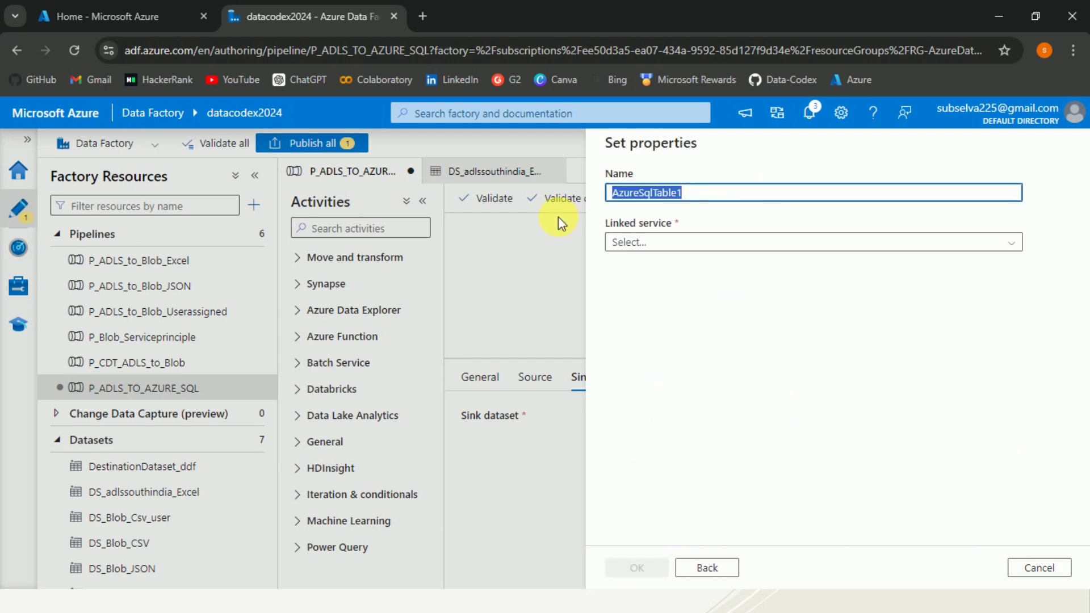
text(DS)
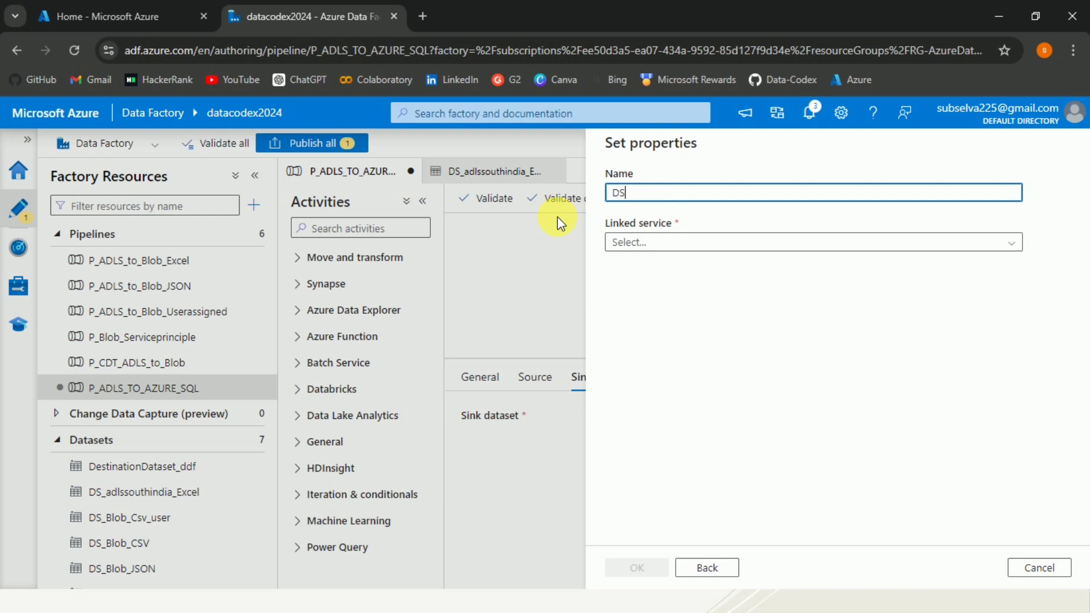
text(_)
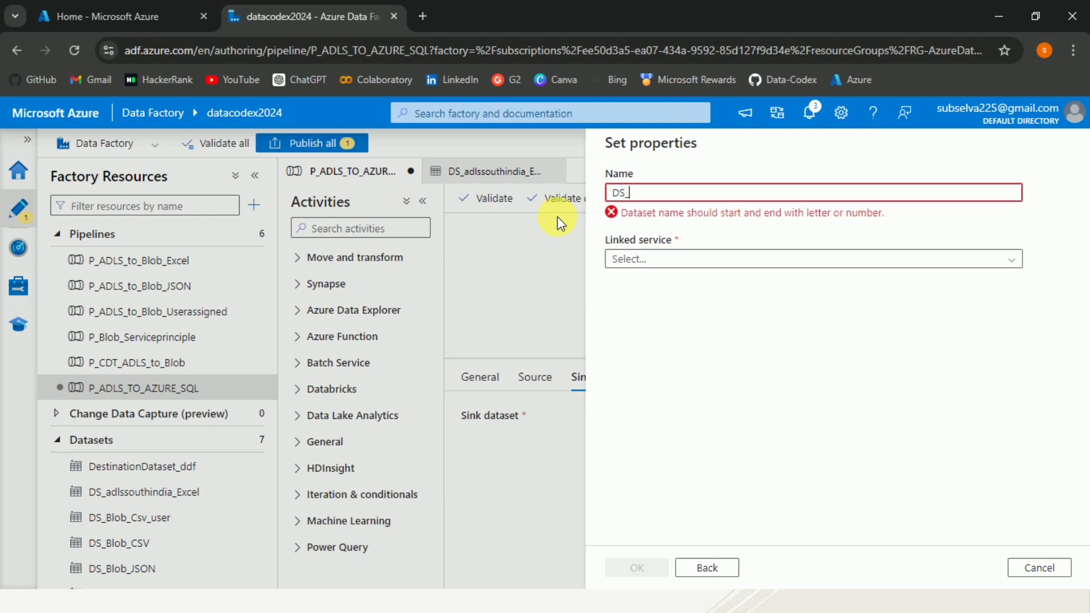
text(AZURE)
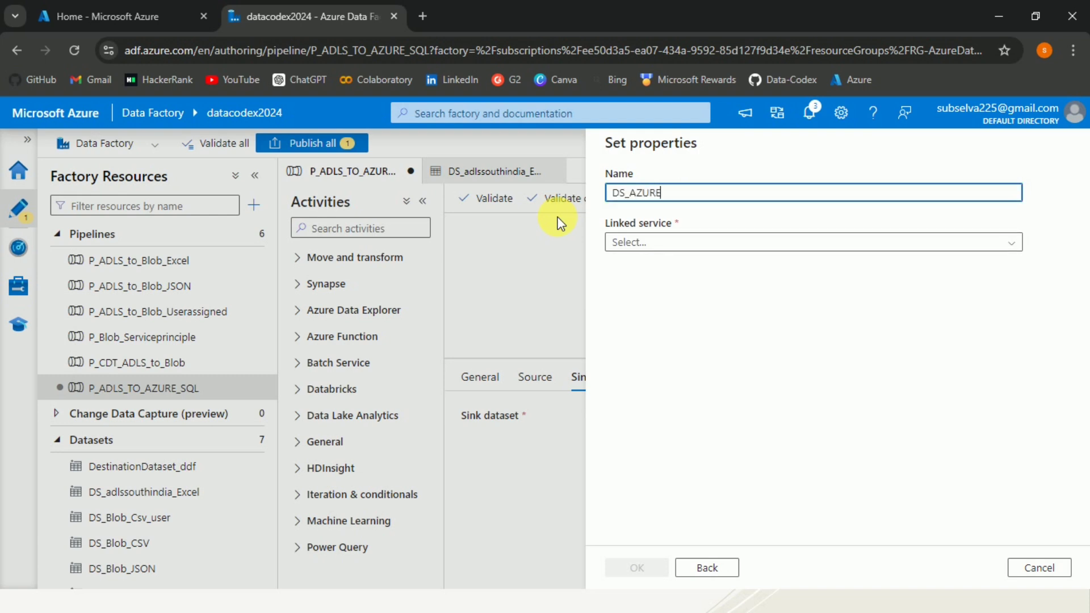
text(_SQL_AUTH)
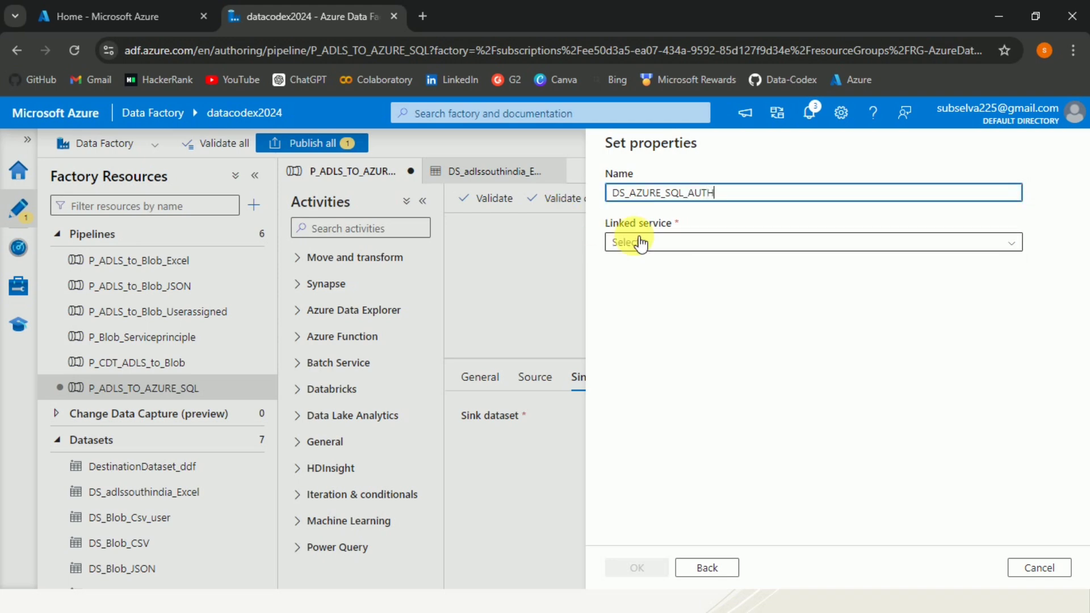
click(662, 245)
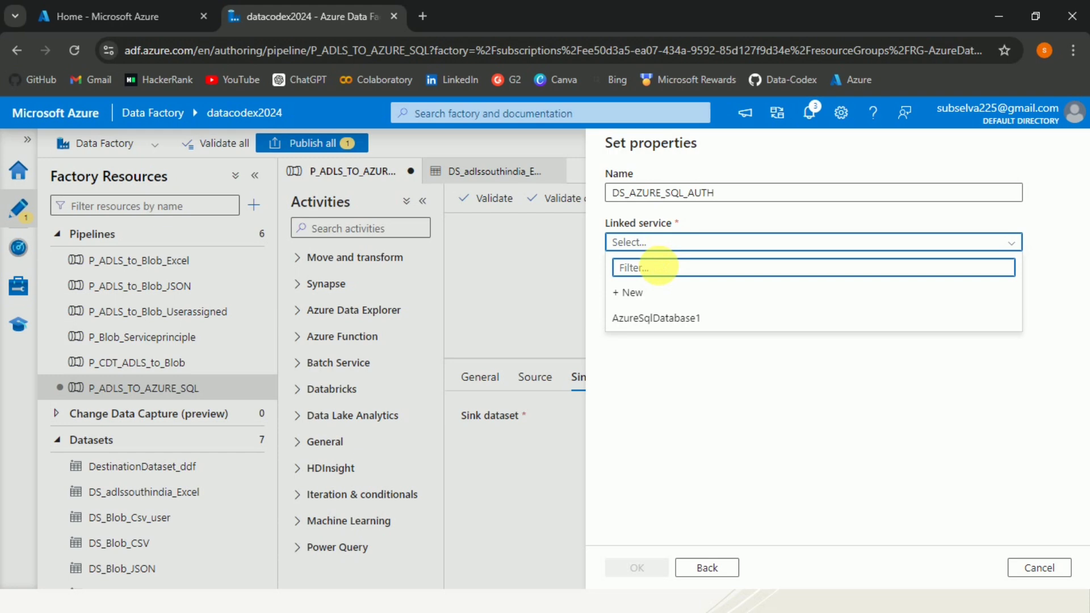
Start a new linked service named LS_AZURE_SQL_AUTH
click(659, 289)
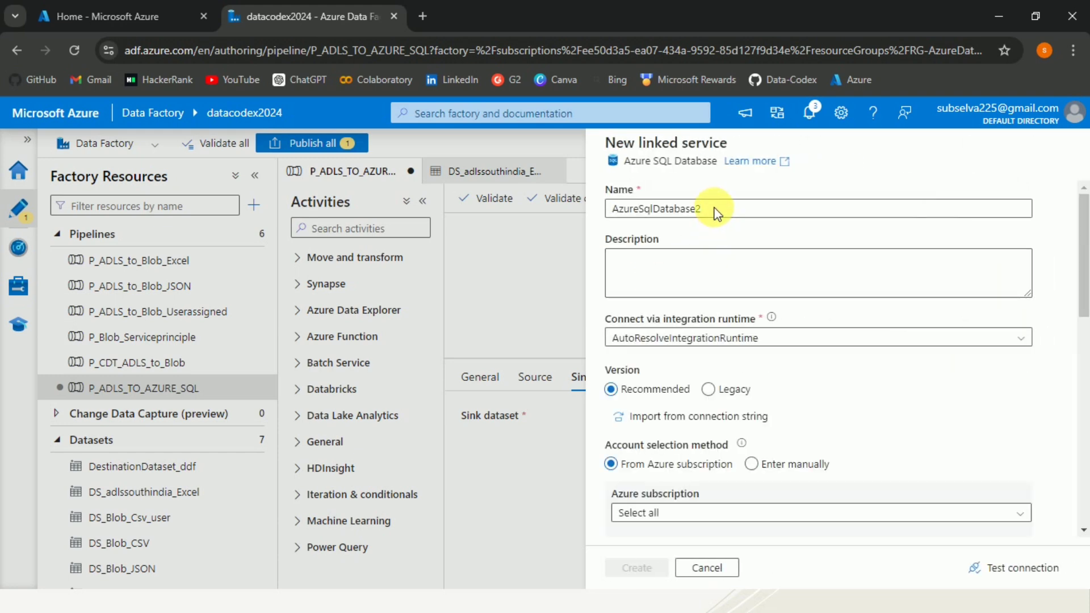
drag(697, 210, 613, 210)
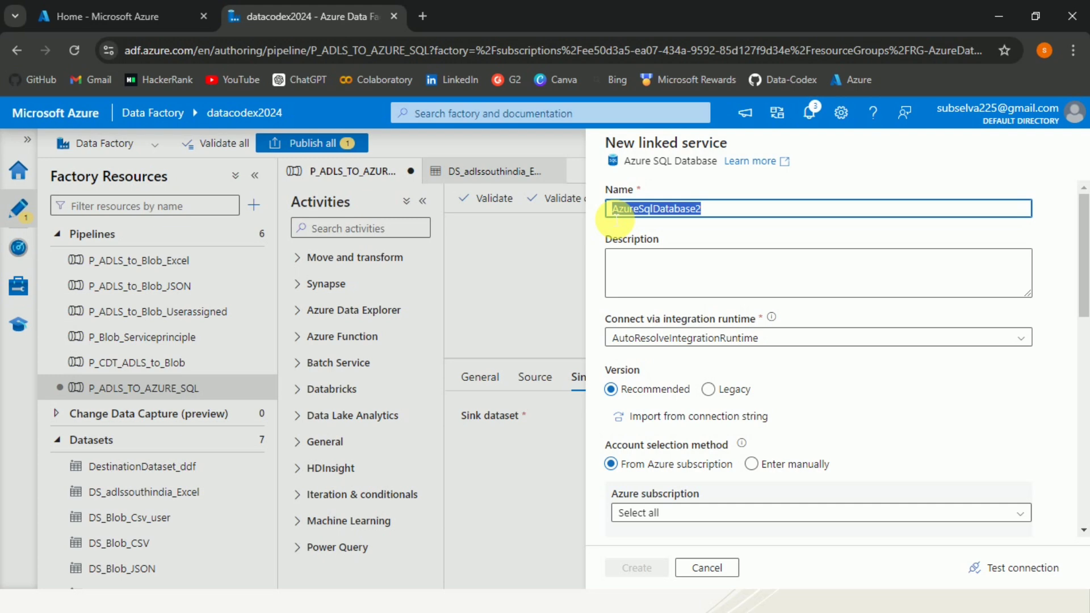
text(LS)
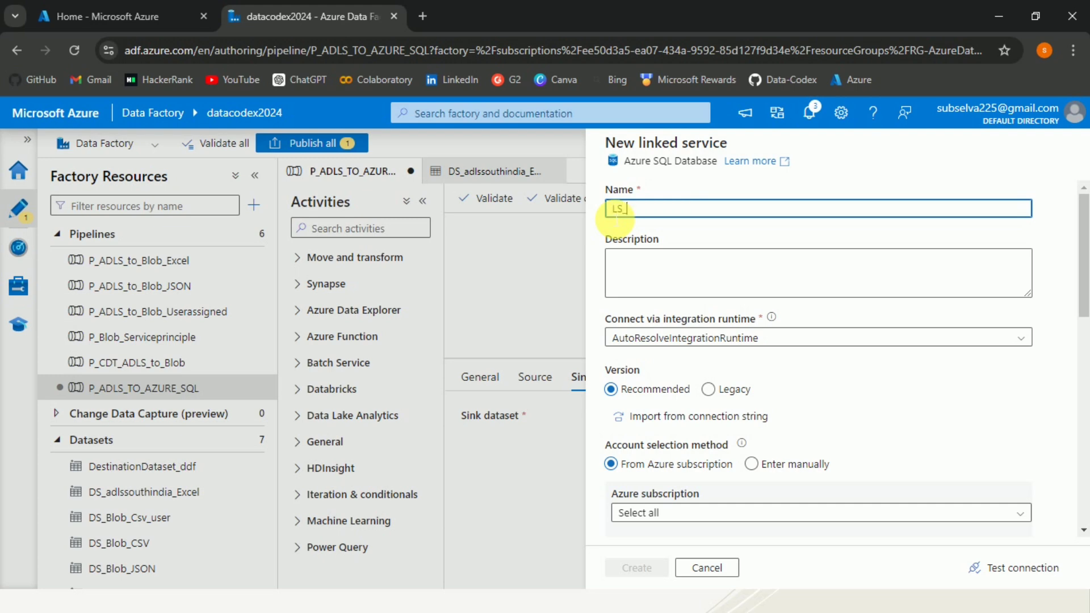
text(_AZURE)
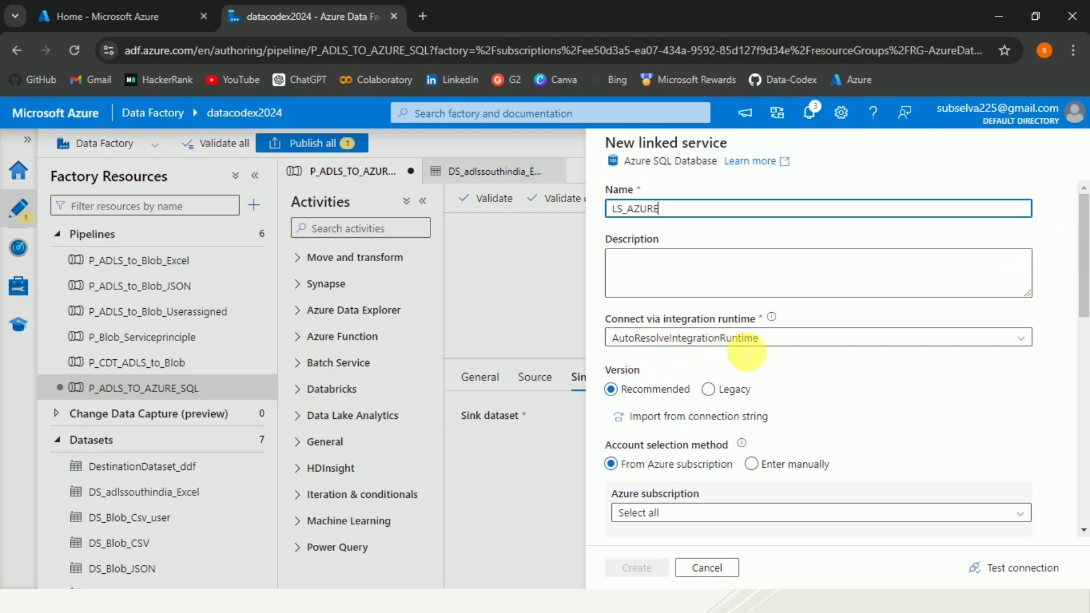
text(_SQL_AUTH)
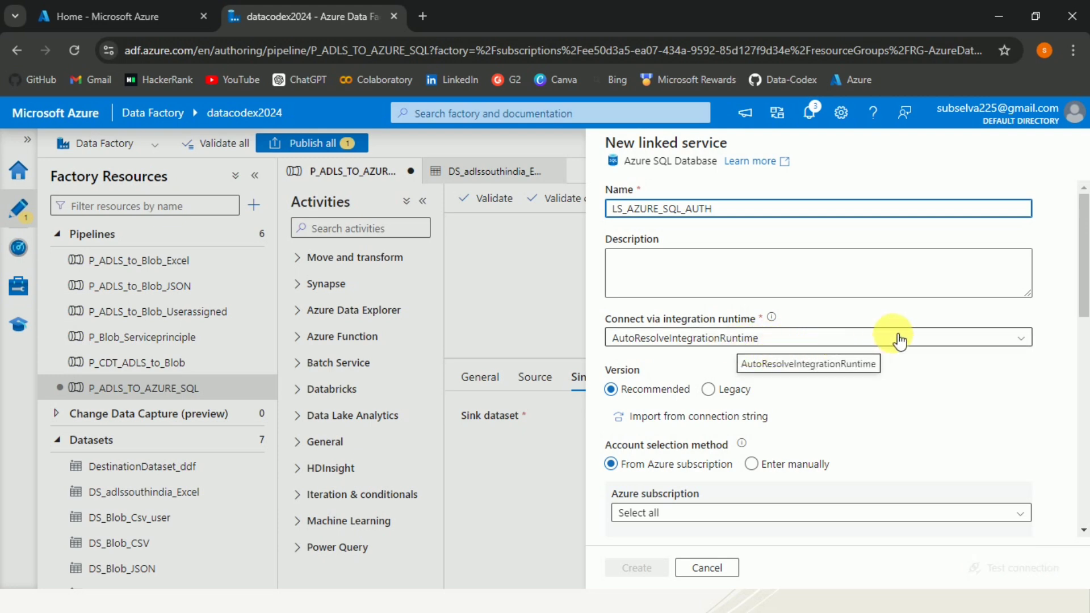
drag(1083, 283, 1084, 338)
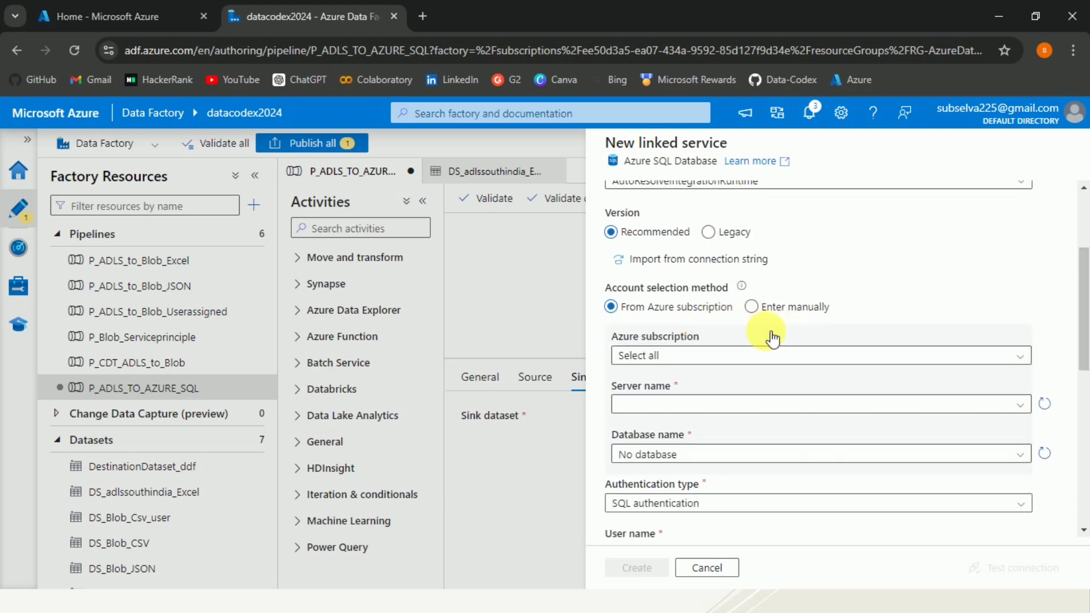
Select the subscription, the azuredatafactorydemo server and SampleDB, then switch to manual entry
click(747, 354)
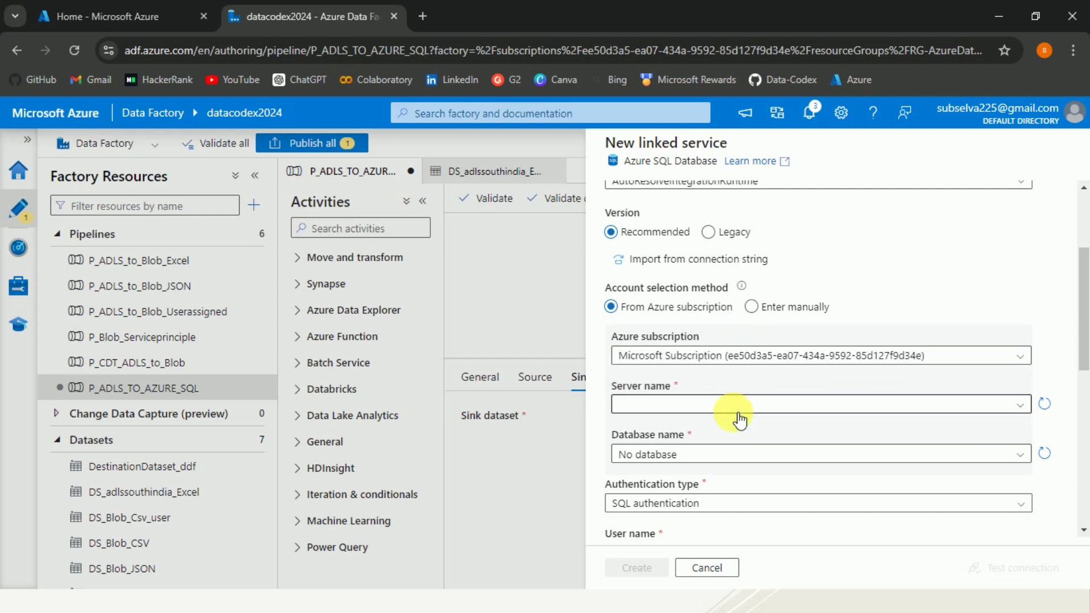
click(738, 412)
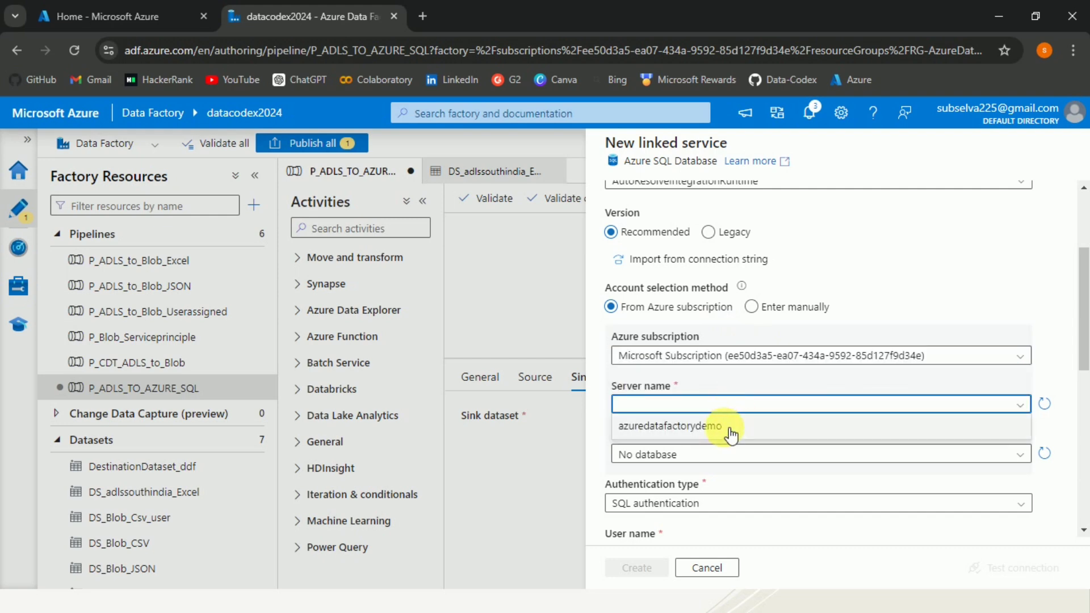
click(720, 429)
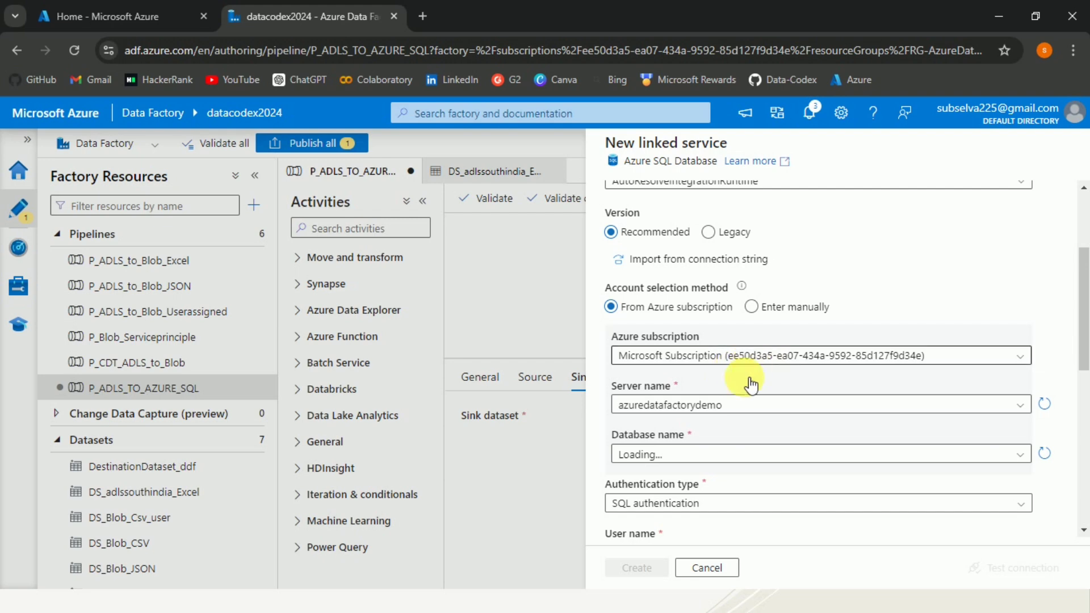
click(730, 457)
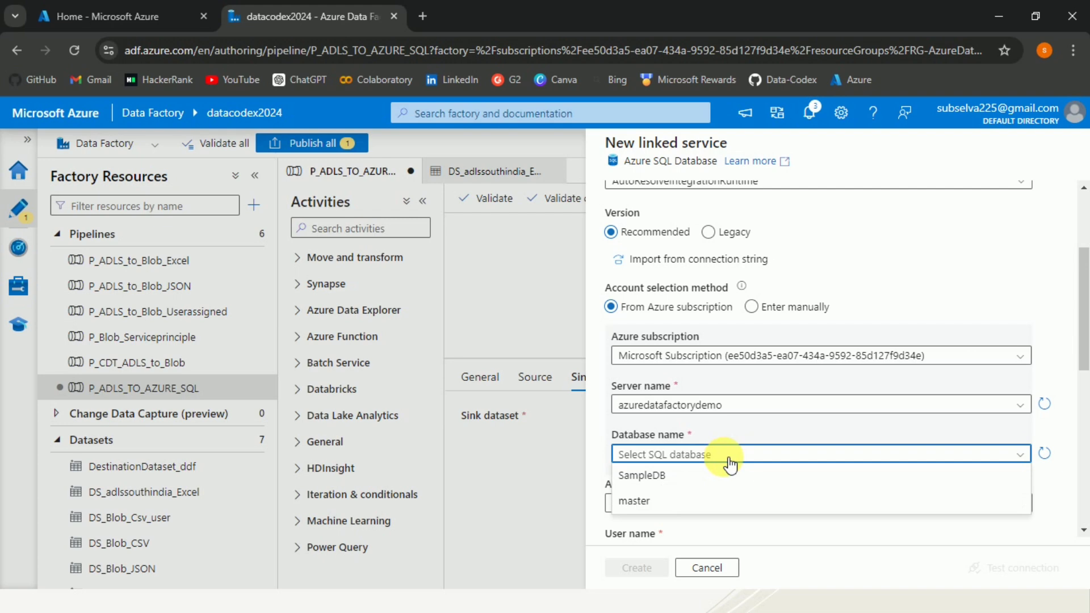
click(708, 481)
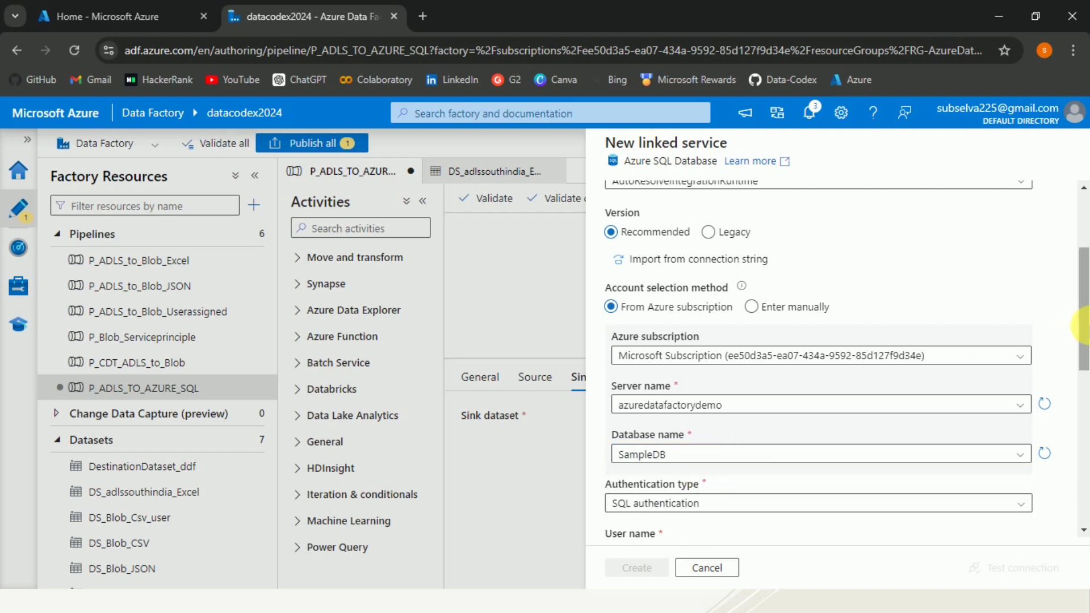
drag(1084, 334, 1083, 386)
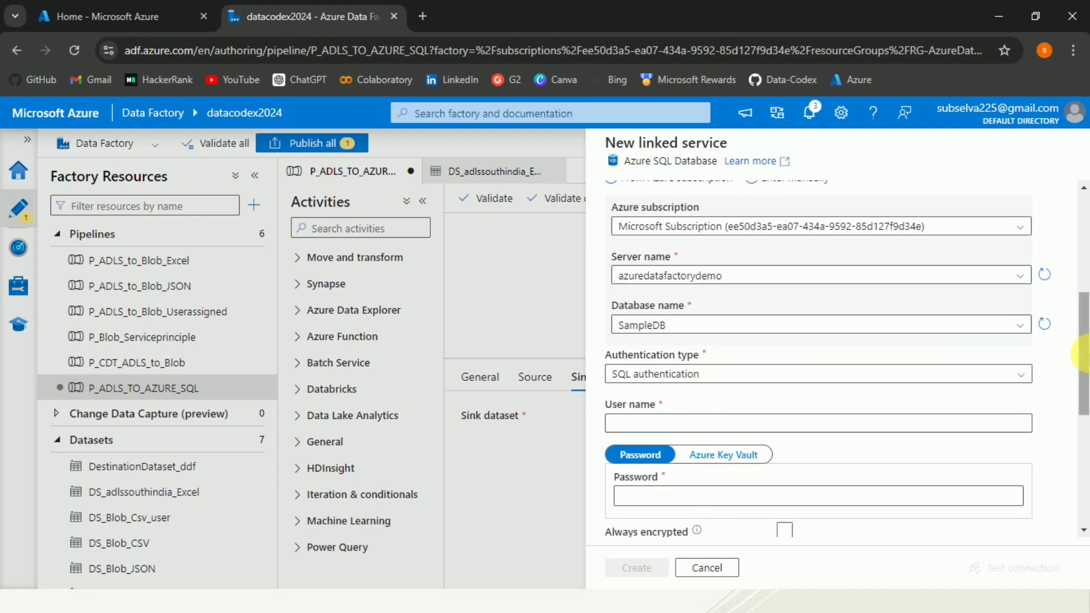
drag(1086, 351, 1087, 338)
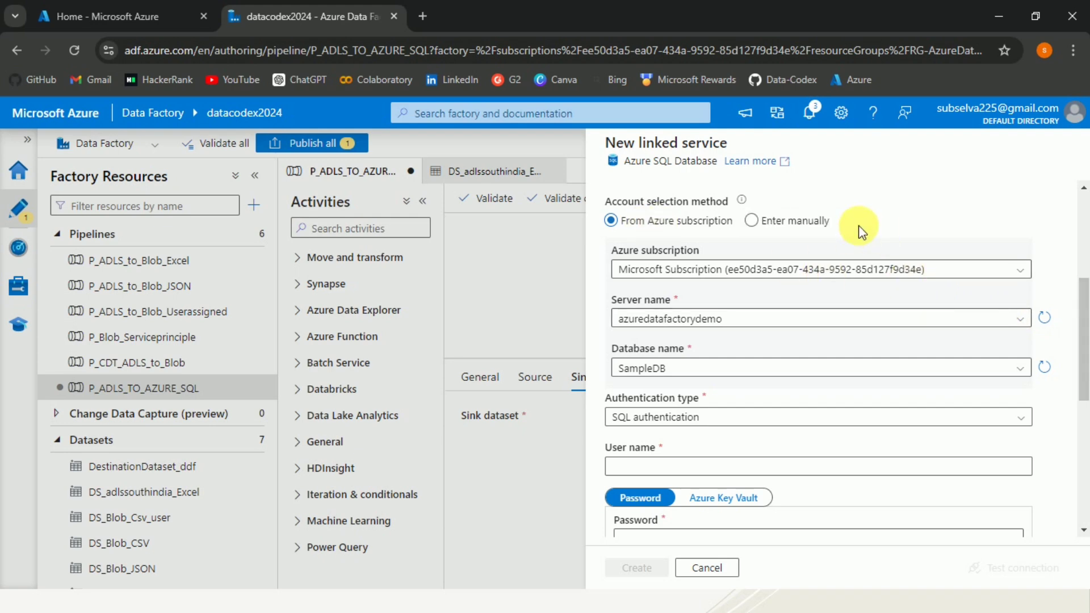
click(755, 221)
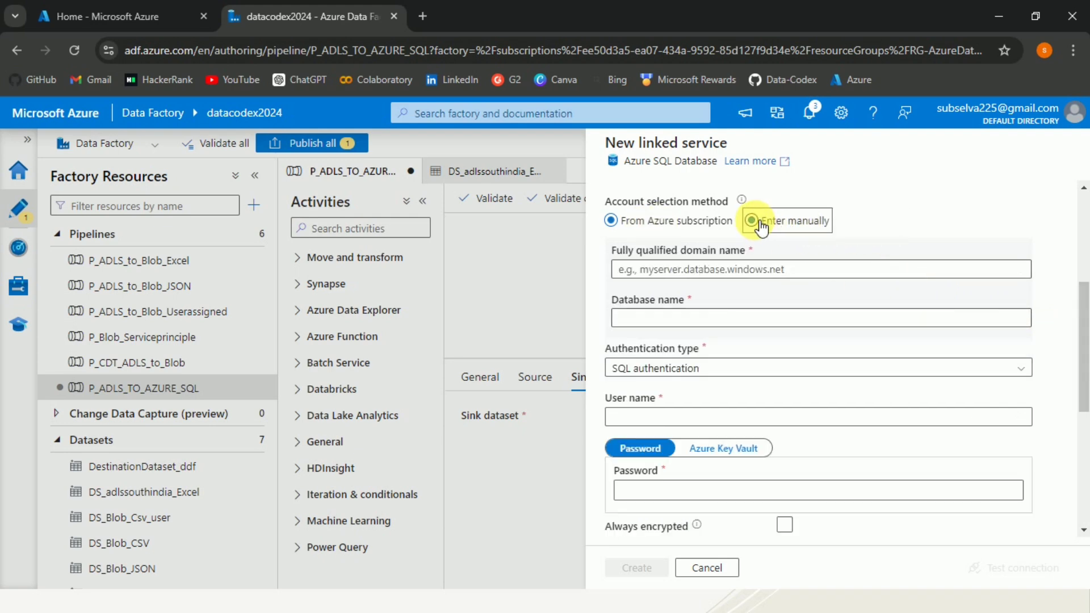
click(812, 271)
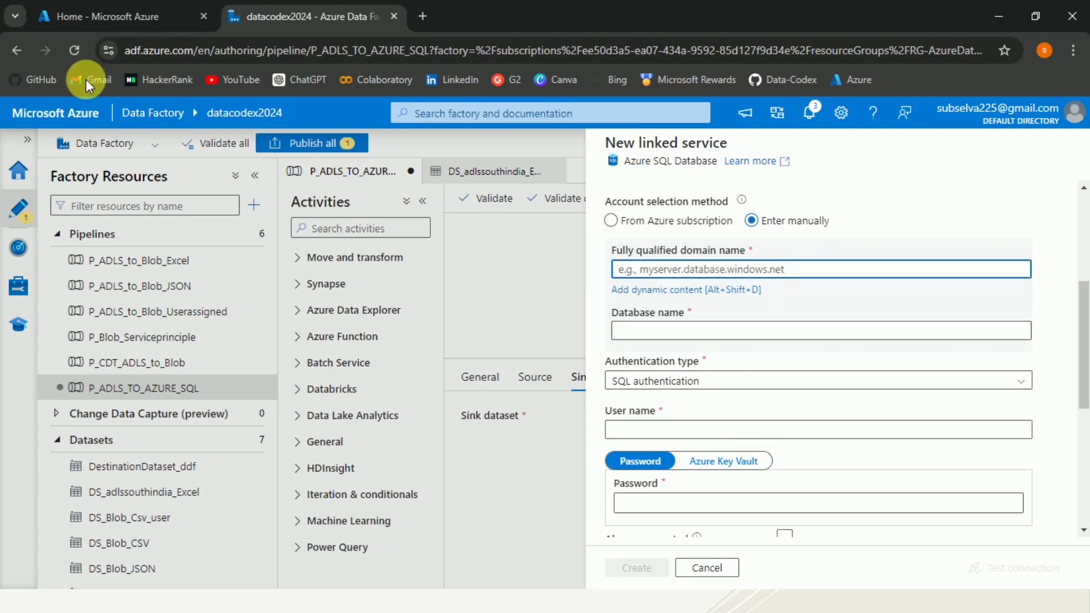
Copy the server name azuredatafactorydemo.database.windows.net from SampleDB's overview in the Azure Portal
click(78, 16)
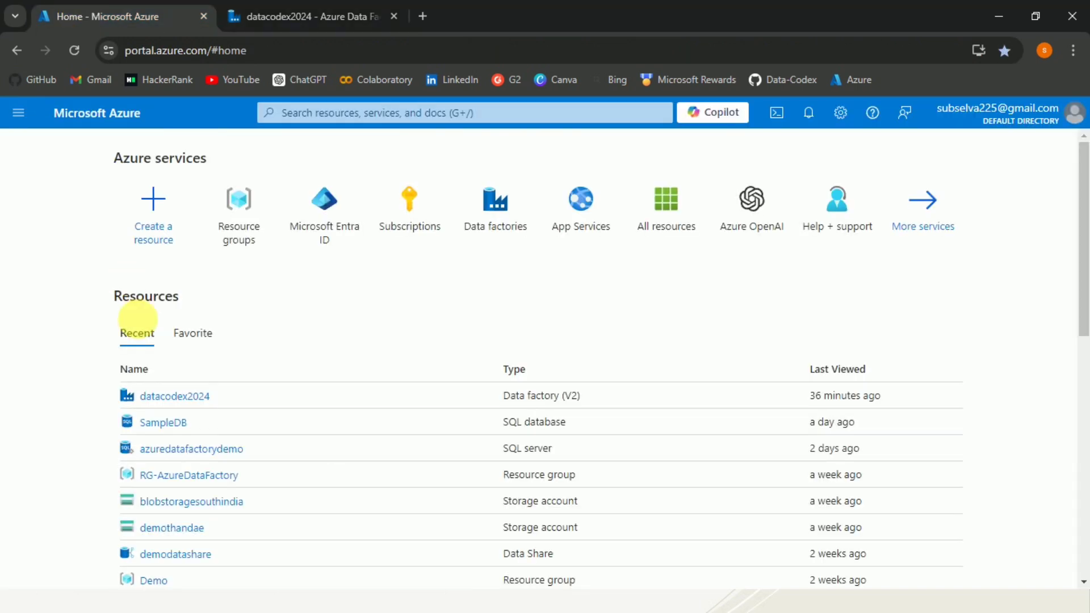
click(165, 423)
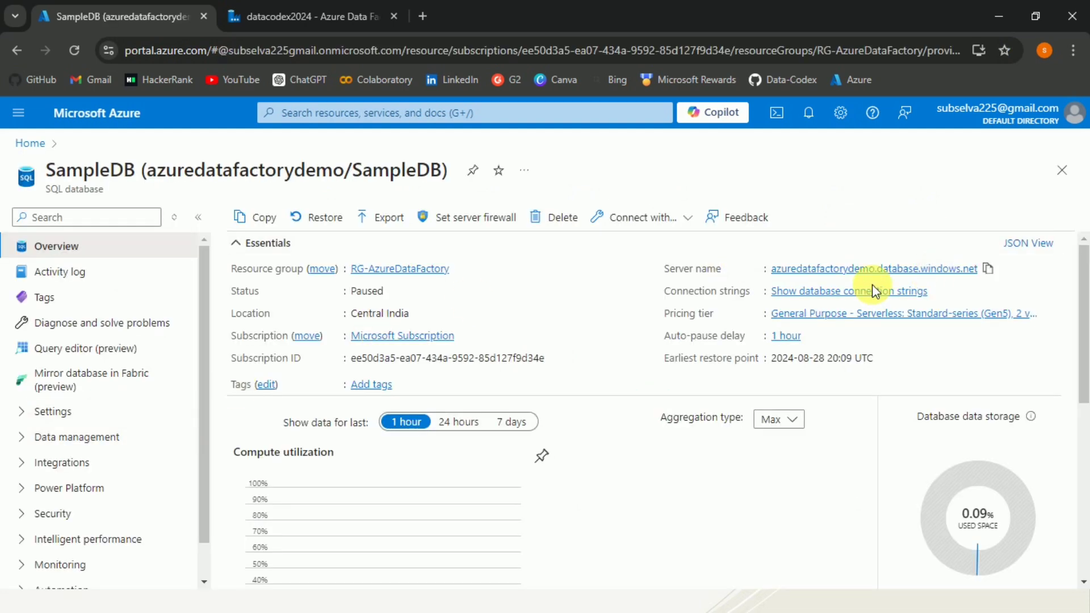
click(989, 269)
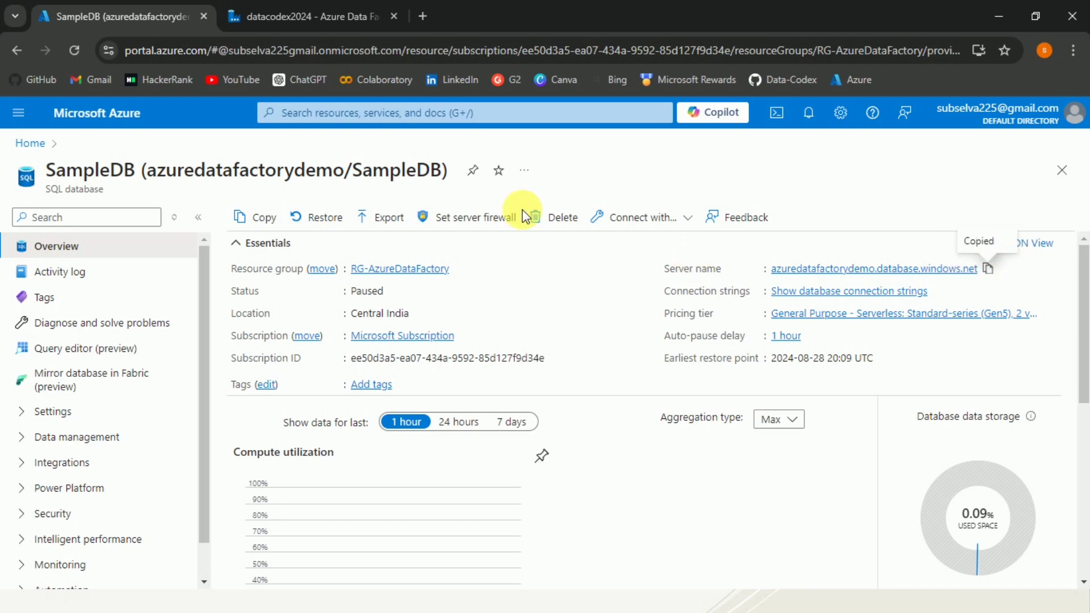
click(293, 17)
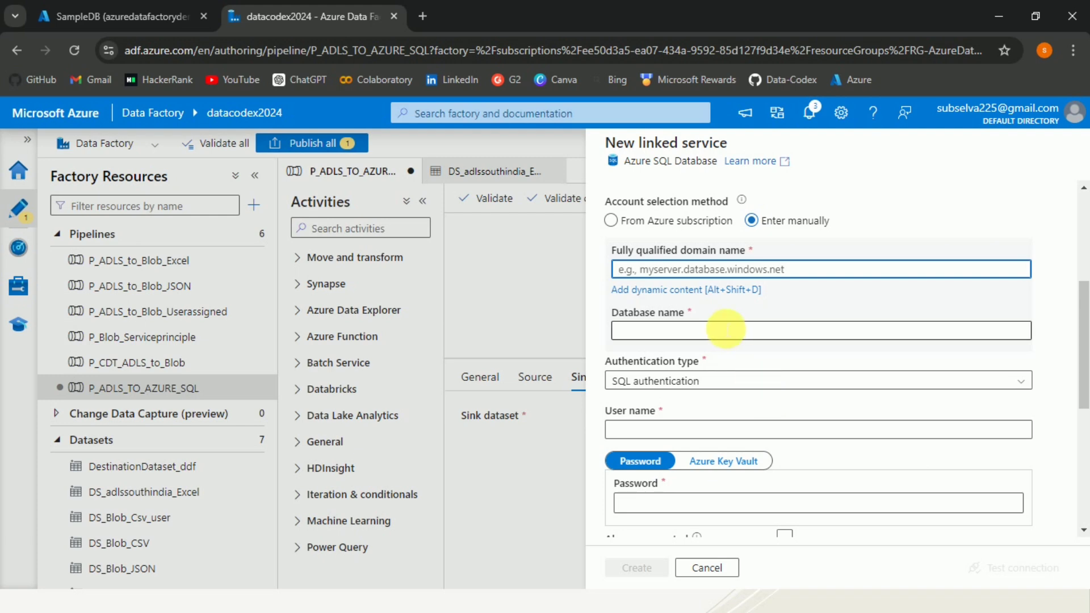
Paste the server name as the domain, enter database SampleDB and the SQL user name
key(ctrl+v)
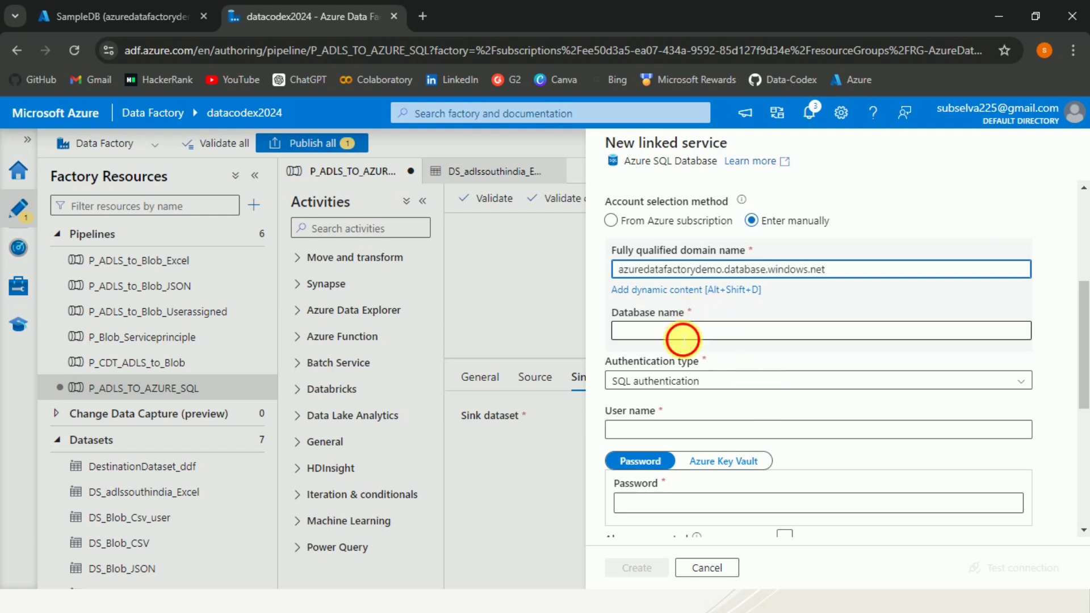
click(682, 332)
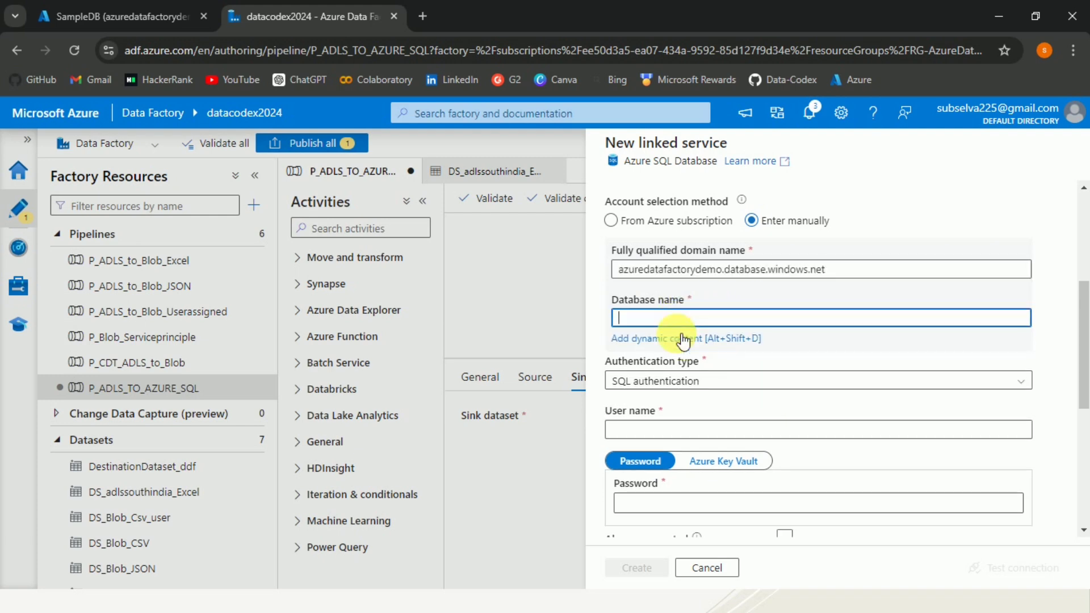
text(SampleDB)
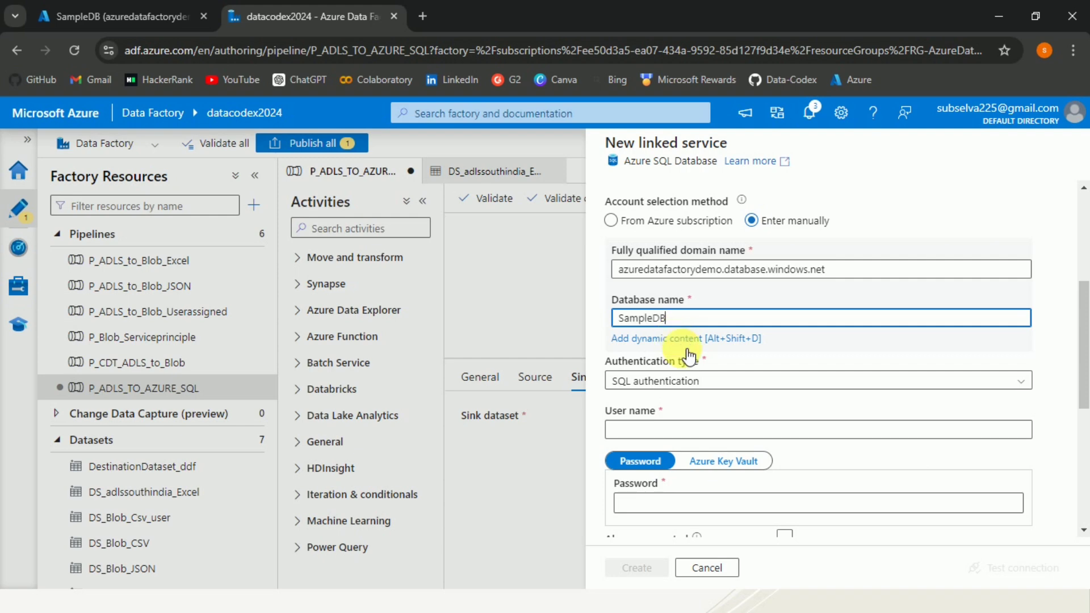
click(693, 432)
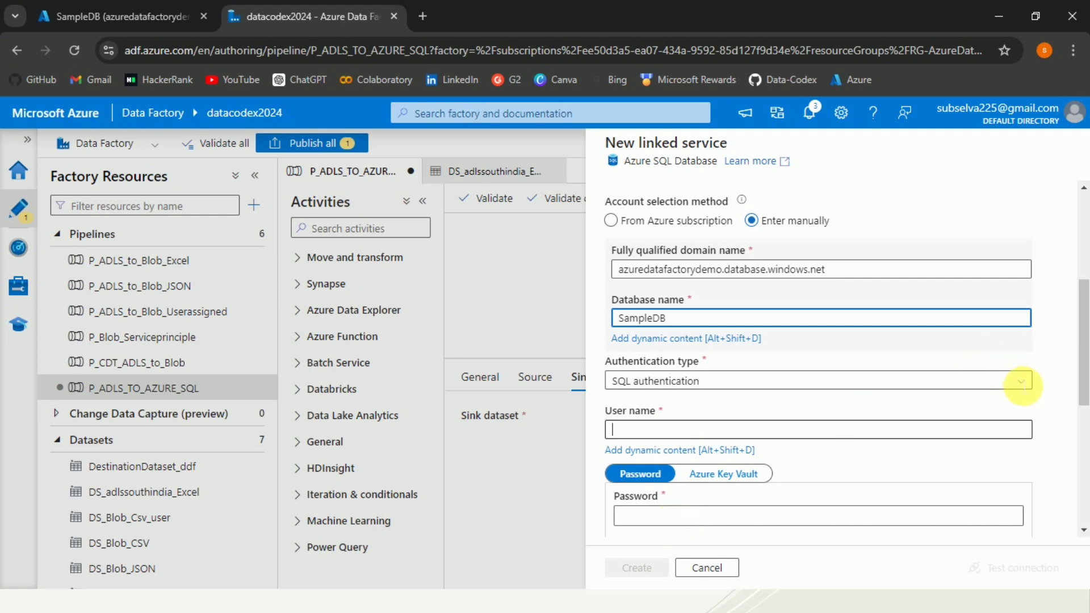
text(Azu)
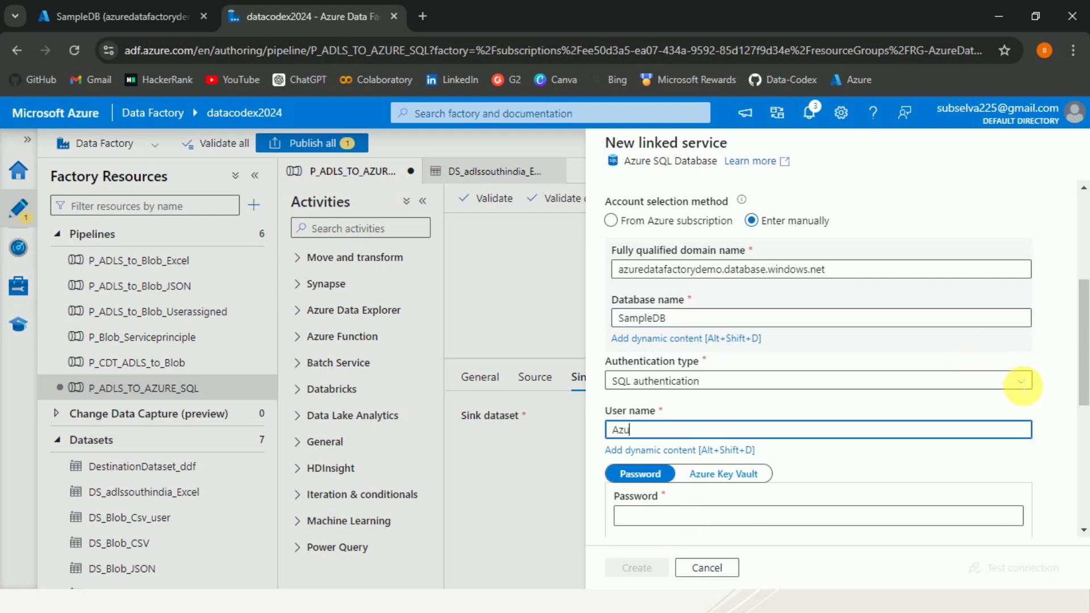
text(re)
key(Tab)
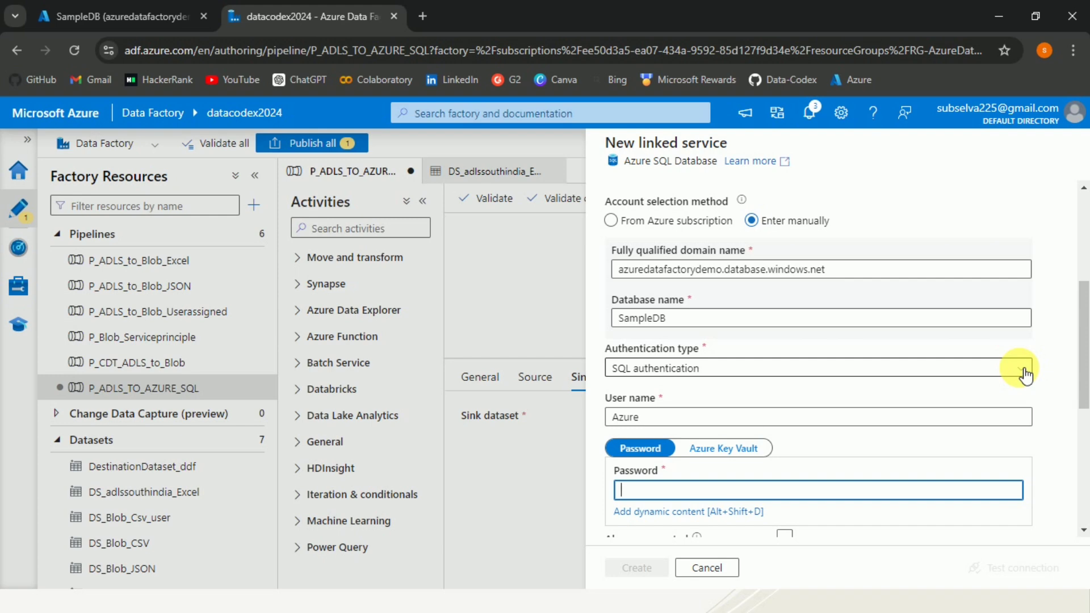
Keep SQL authentication, enter the login password and test the connection successfully
click(1025, 370)
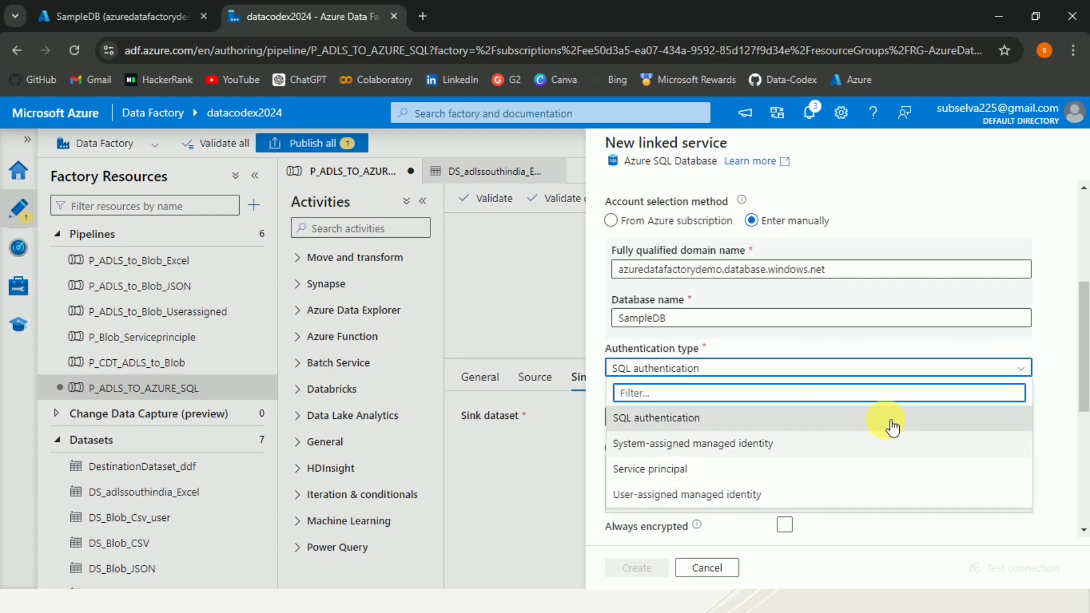
click(1044, 421)
click(757, 491)
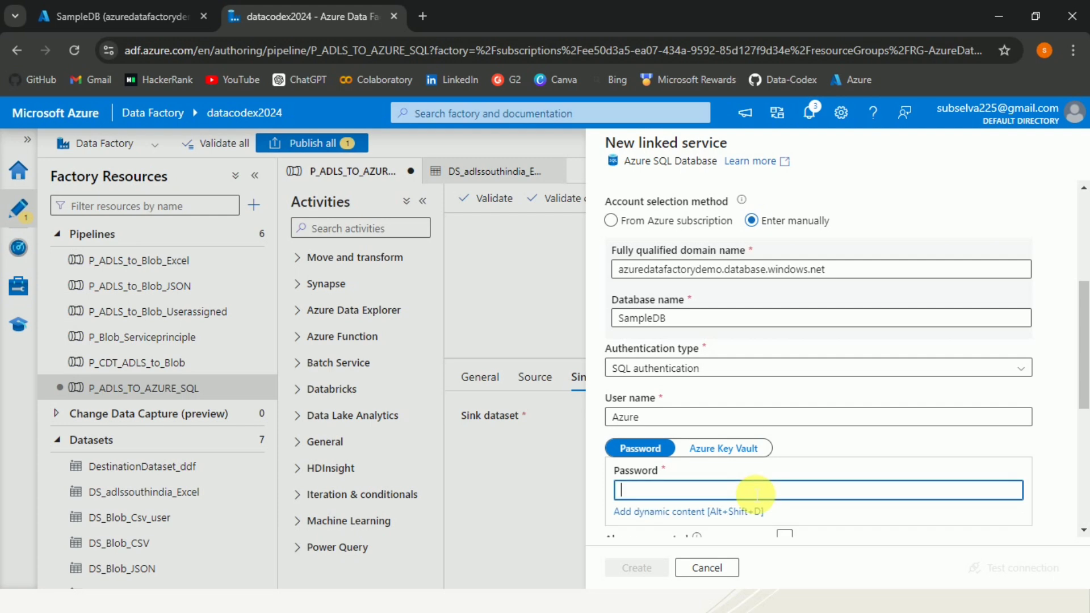
text(•••••••••)
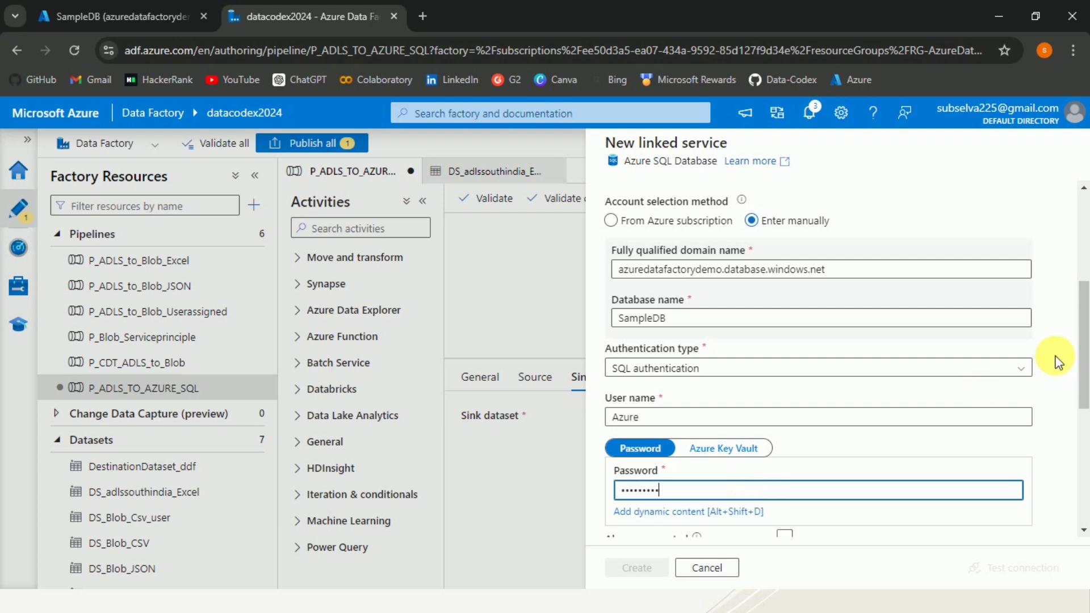
scroll(1084, 363, down, 2)
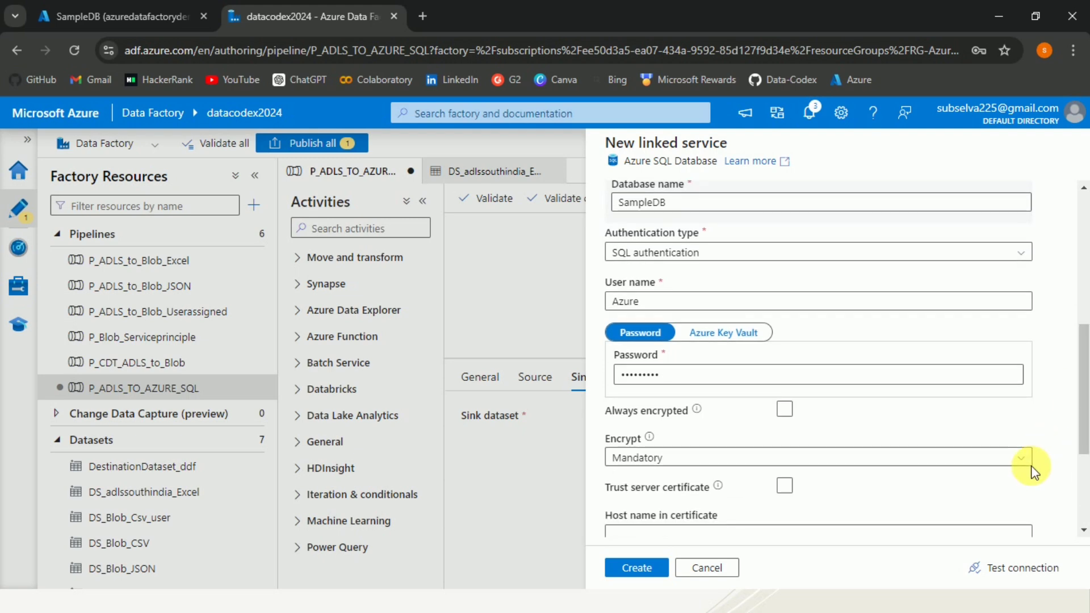
click(995, 574)
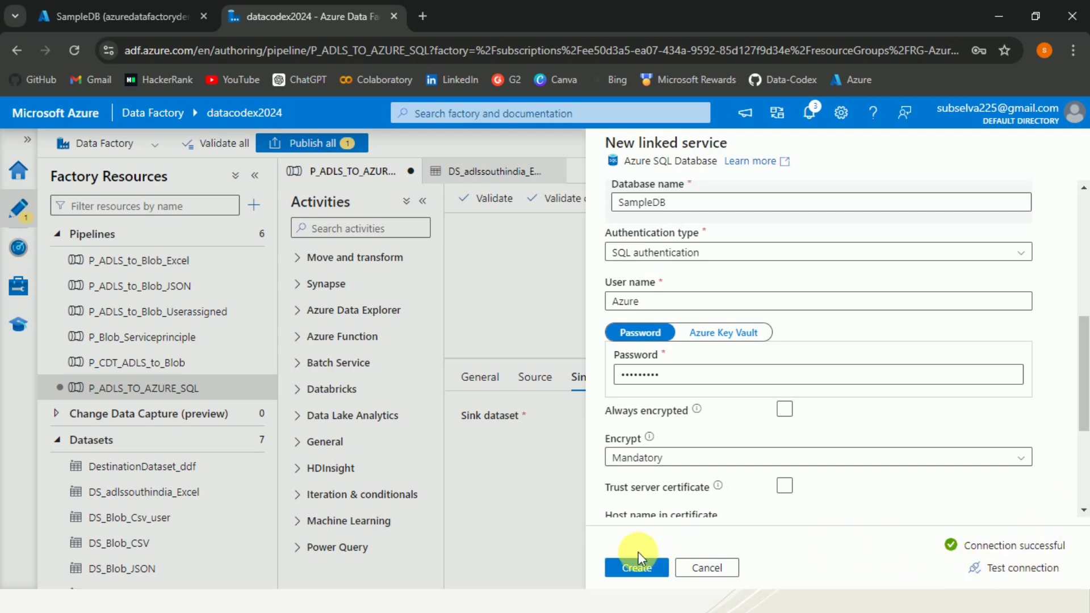
Create the LS_AZURE_SQL_AUTH linked service and check the table list without choosing one
click(640, 568)
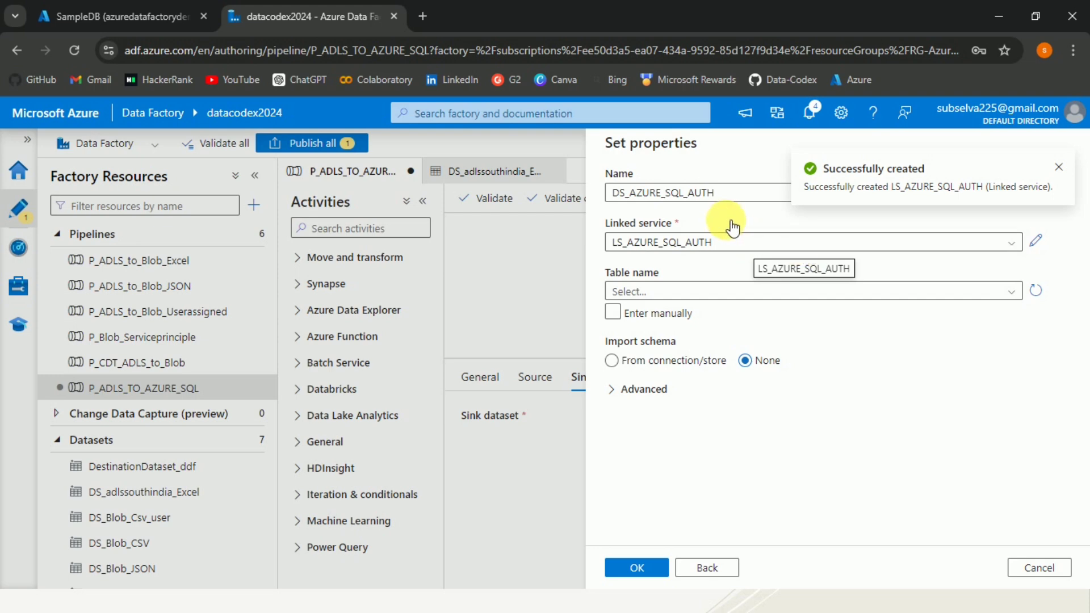
click(880, 292)
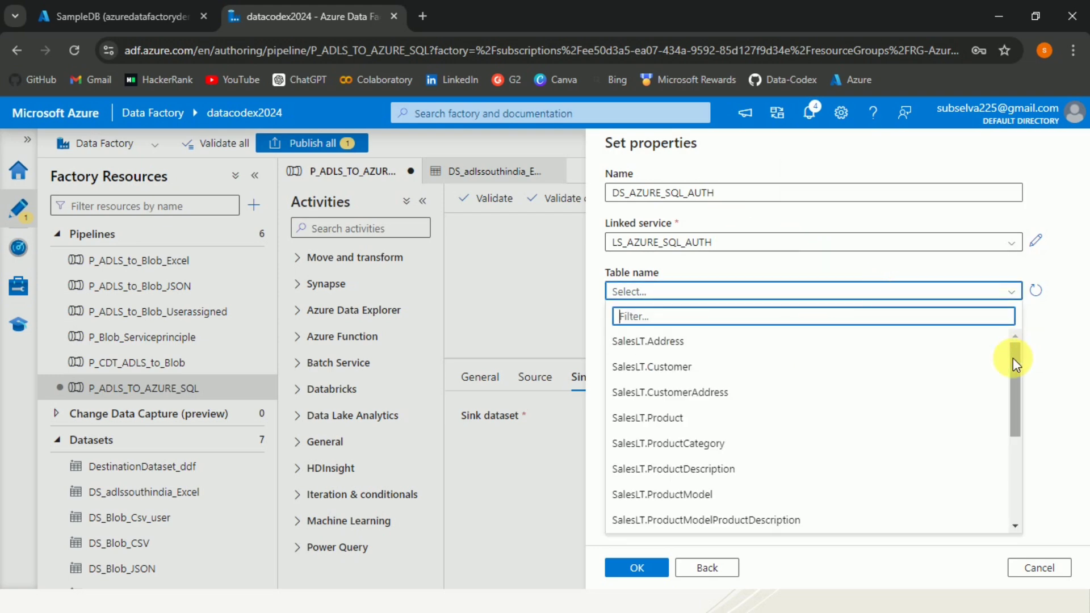
mouse_move(1013, 358)
mouse_down()
mouse_move(1014, 452)
mouse_move(1017, 372)
mouse_up()
click(1034, 379)
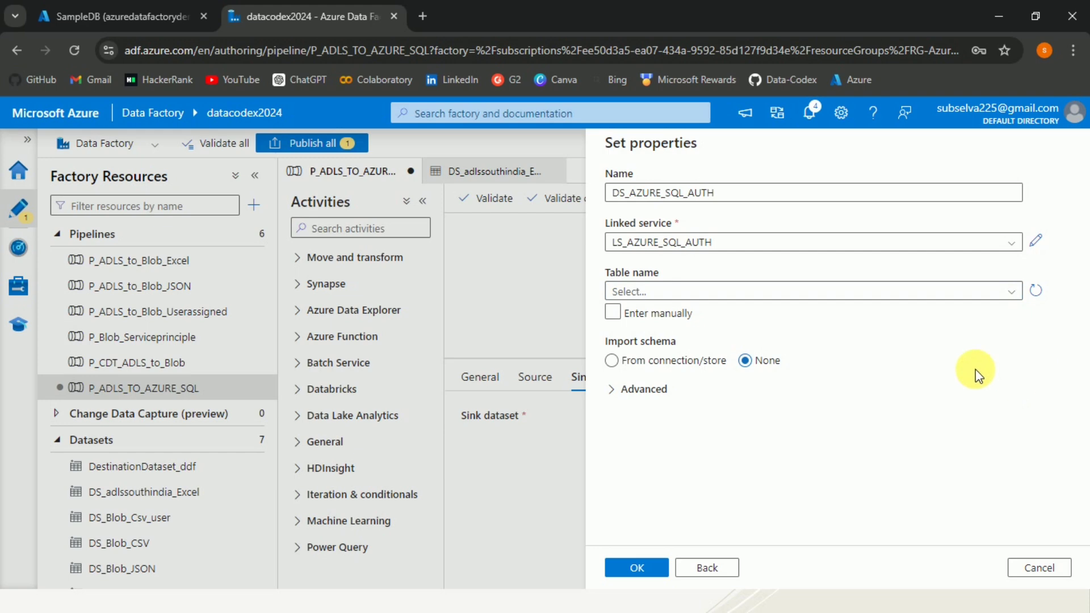
Manually enter table dbo.EmployeeSalary and set Import schema to None
click(613, 313)
click(662, 295)
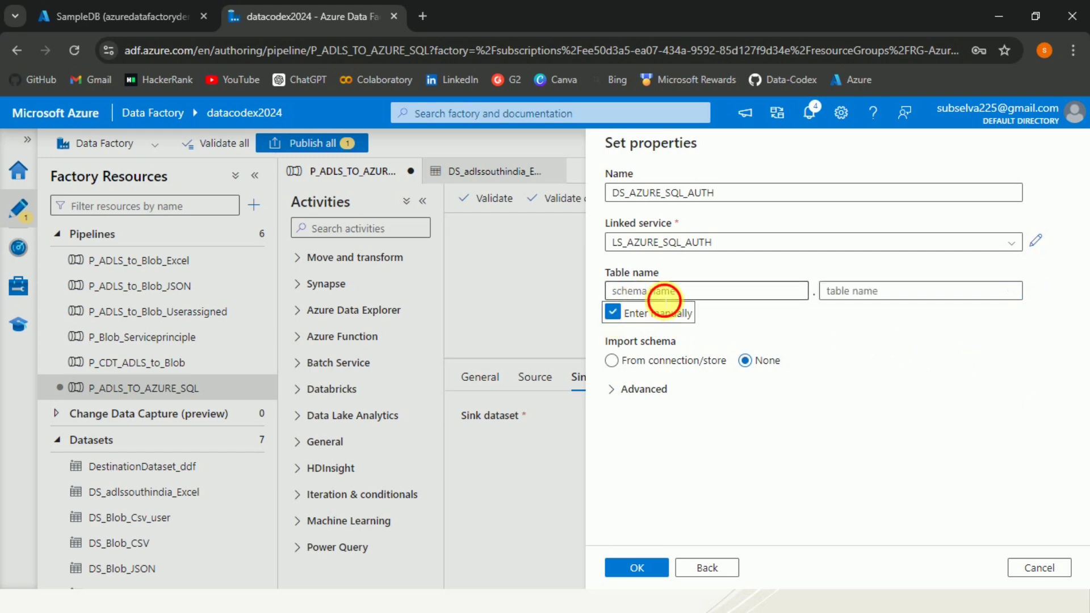
text(dbo)
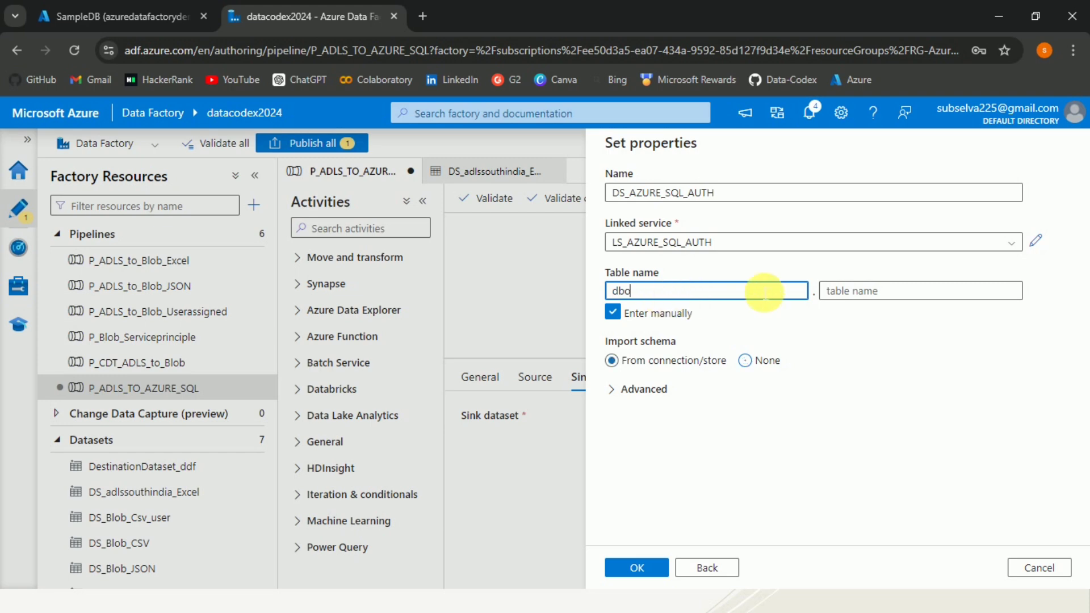
click(867, 292)
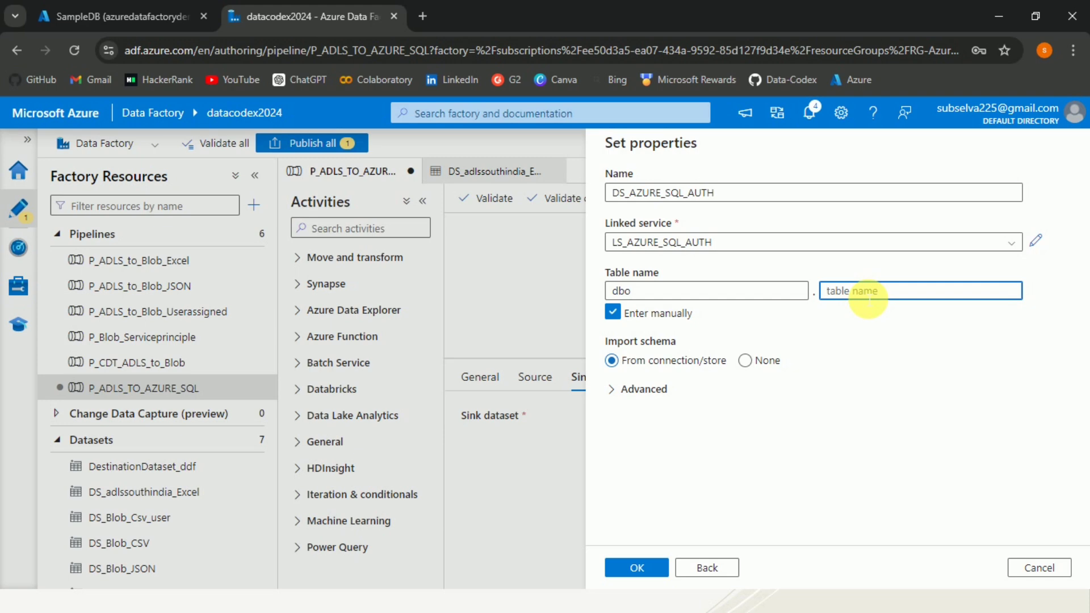
text(EmployeeSalary)
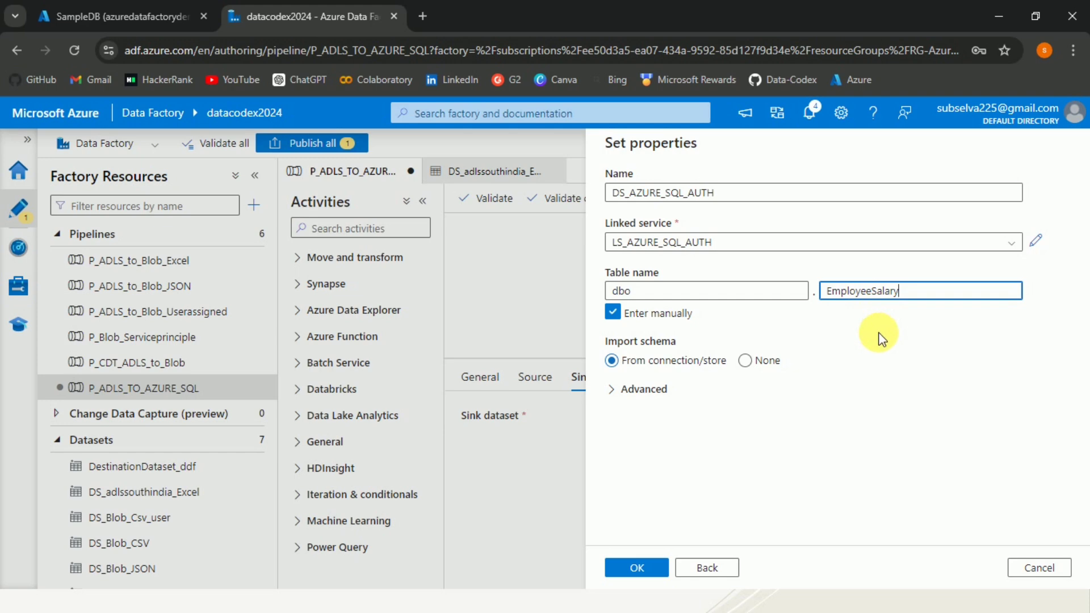
click(748, 362)
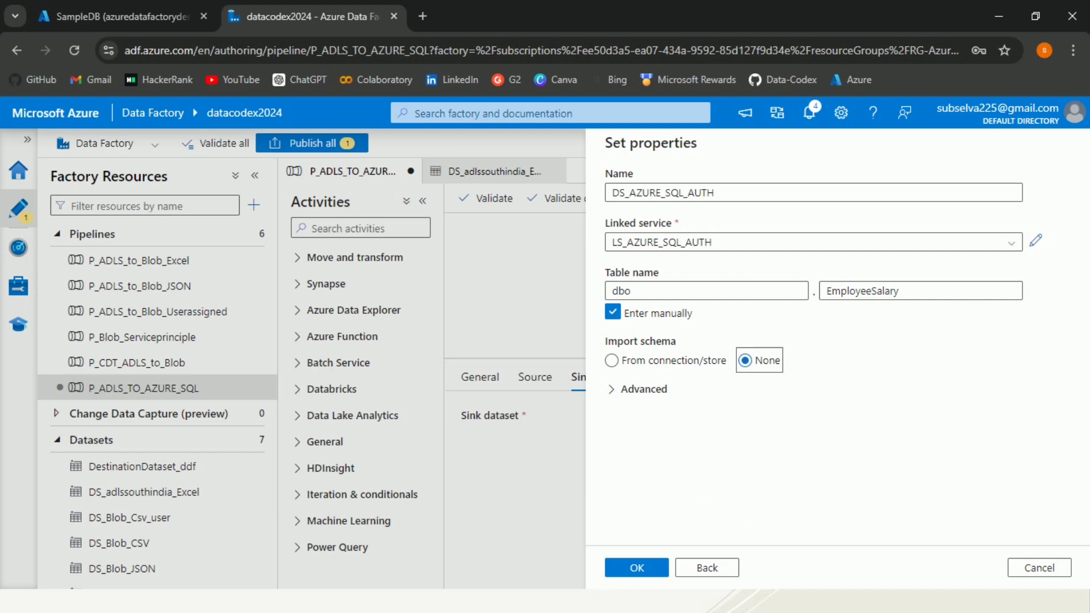
Confirm DS_AZURE_SQL_AUTH as sink with Auto create table, validate the pipeline and reposition Copy data1
click(637, 569)
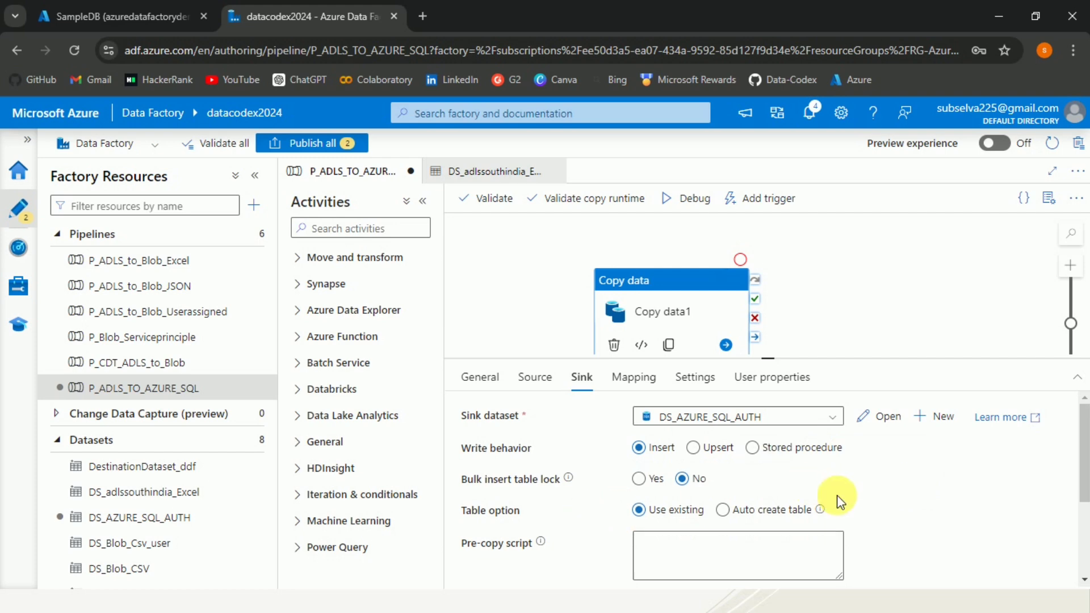
click(726, 510)
click(496, 201)
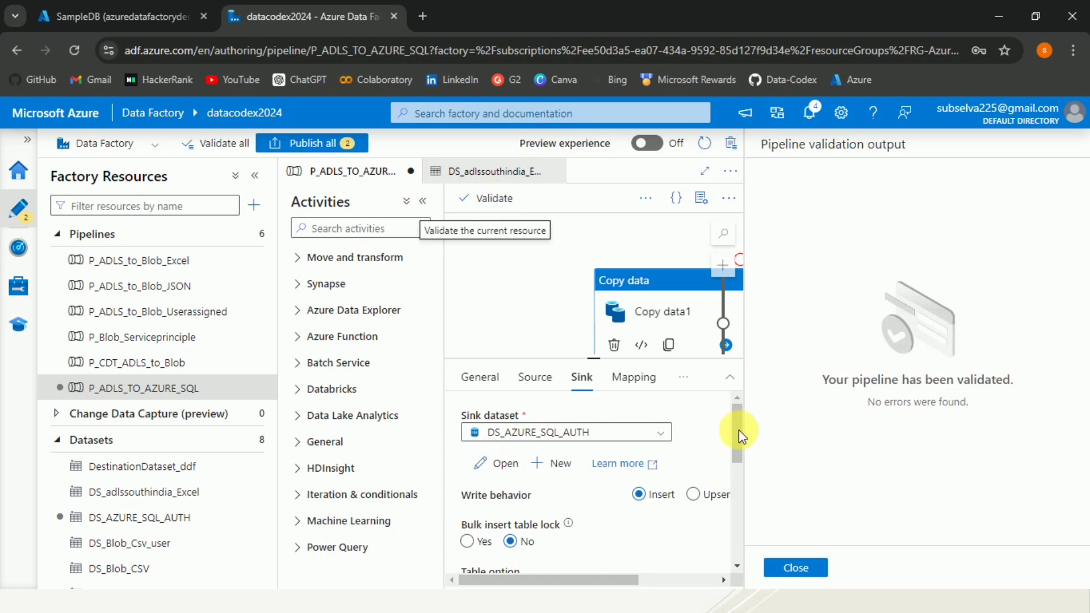
click(797, 568)
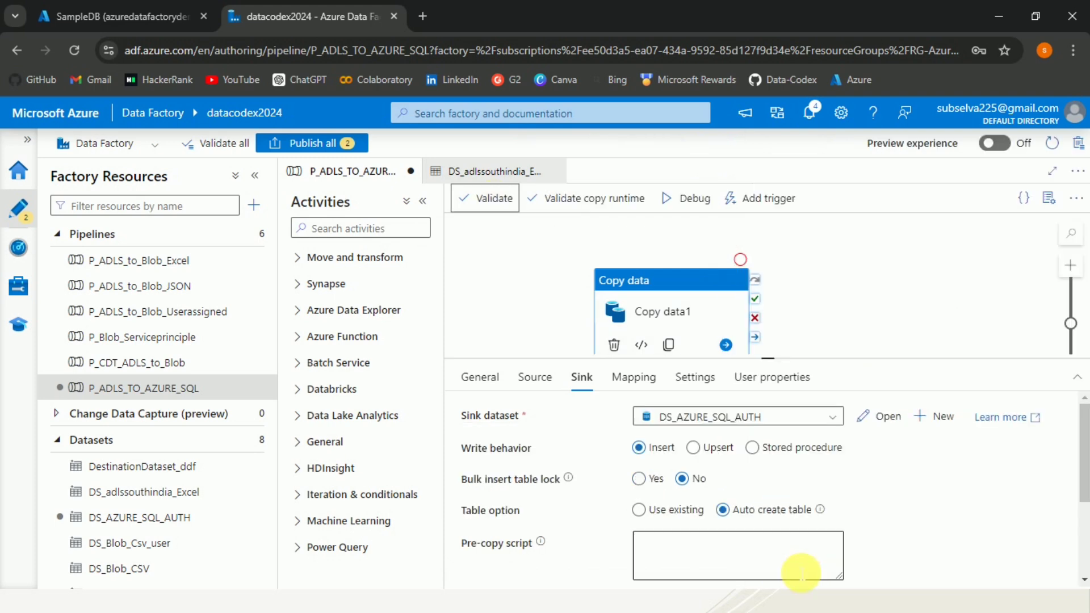
click(848, 241)
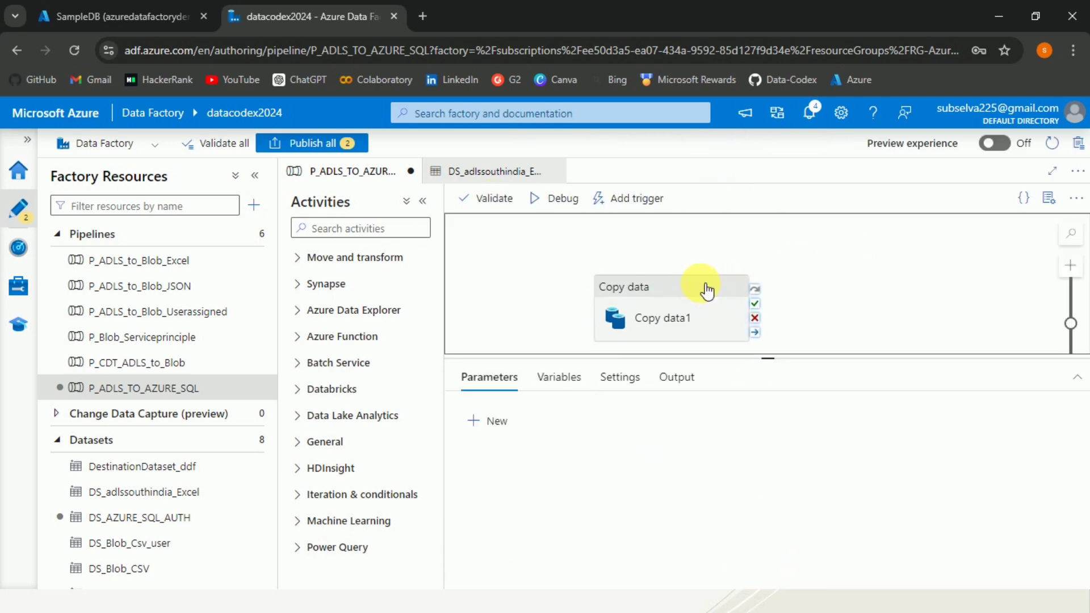
drag(707, 289, 721, 258)
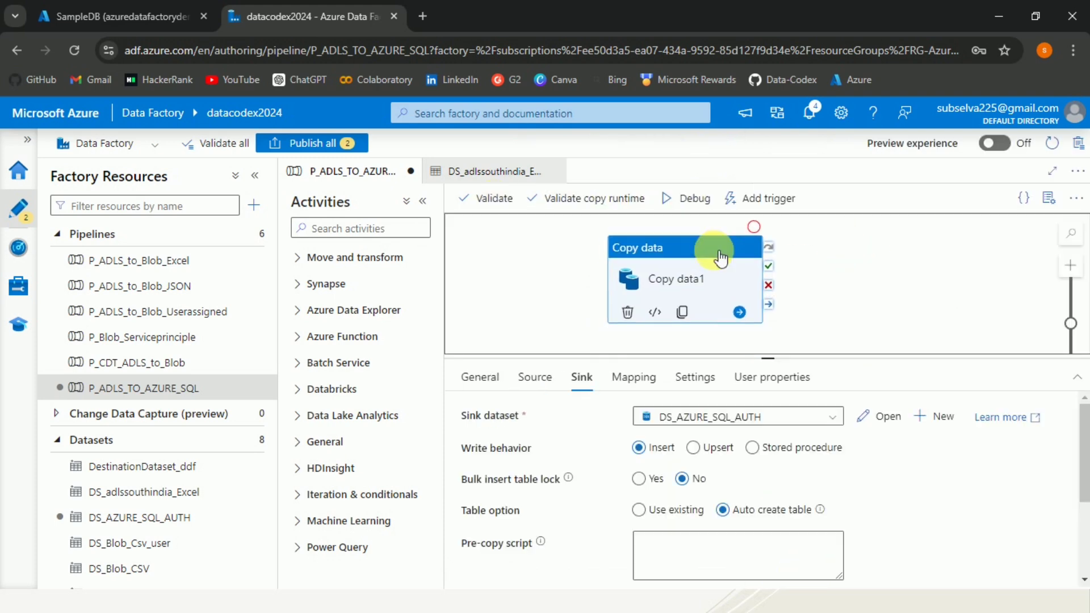
Debug-run P_ADLS_TO_AZURE_SQL and refresh the output until Copy data1 shows Succeeded
click(584, 255)
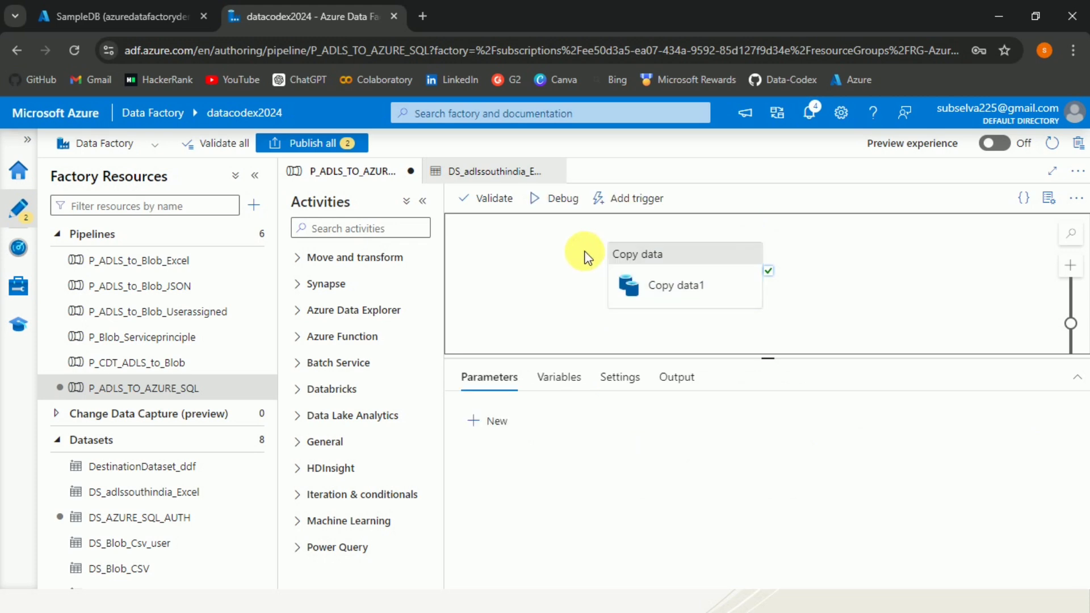
click(558, 210)
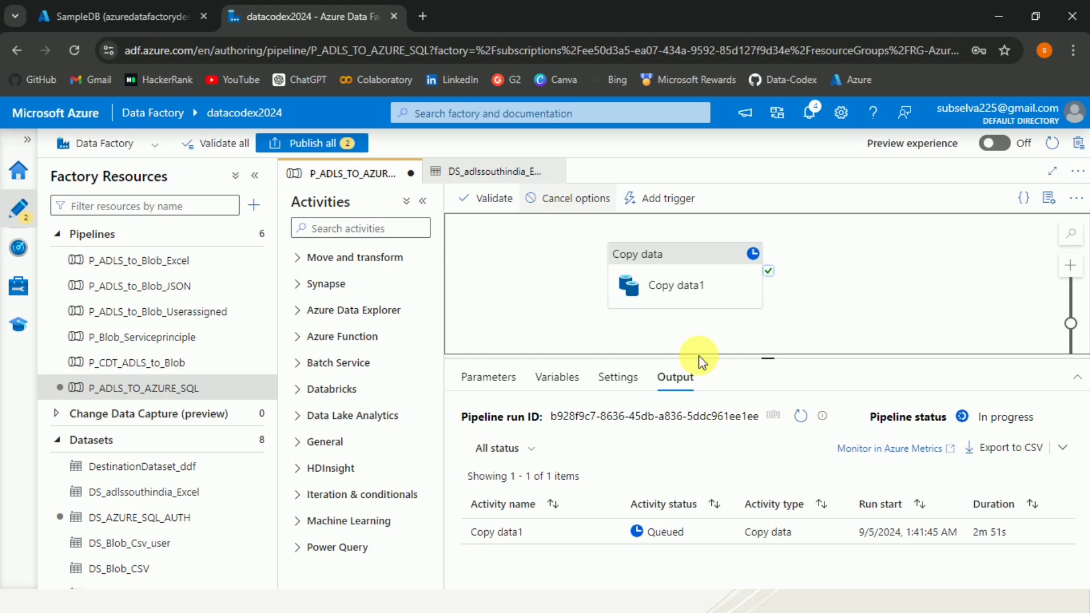
click(800, 417)
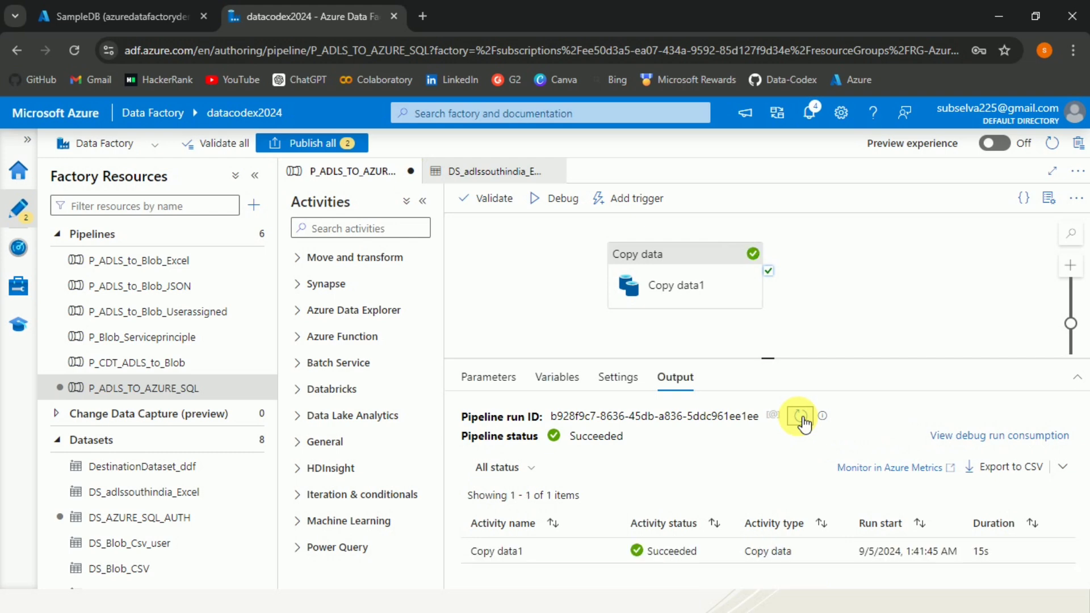
click(800, 417)
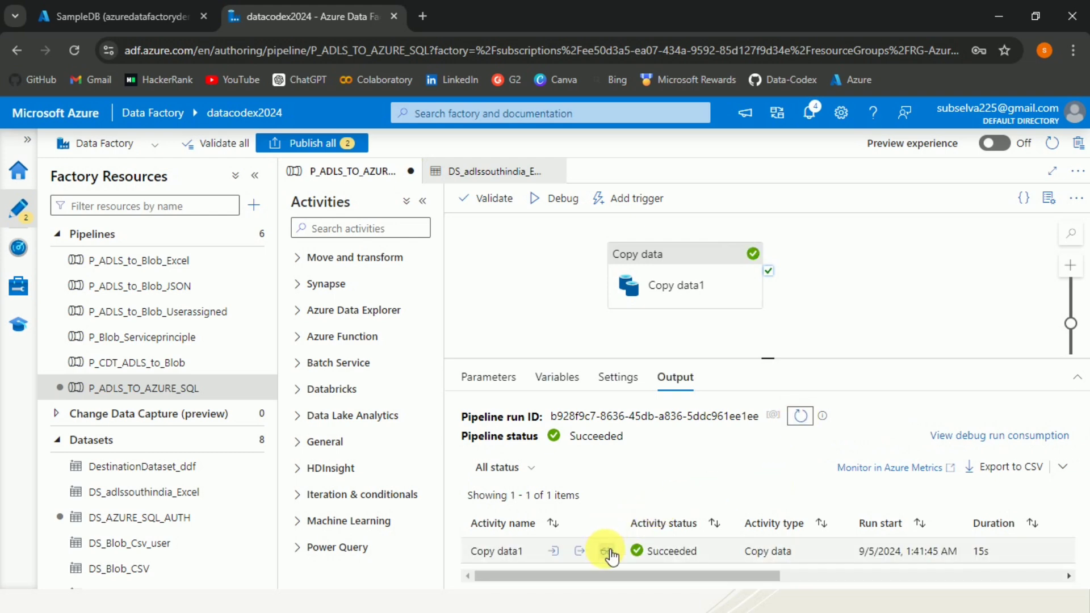
Inspect Copy data1's run details, confirming 10 rows read and 10 rows written, then close them
click(607, 551)
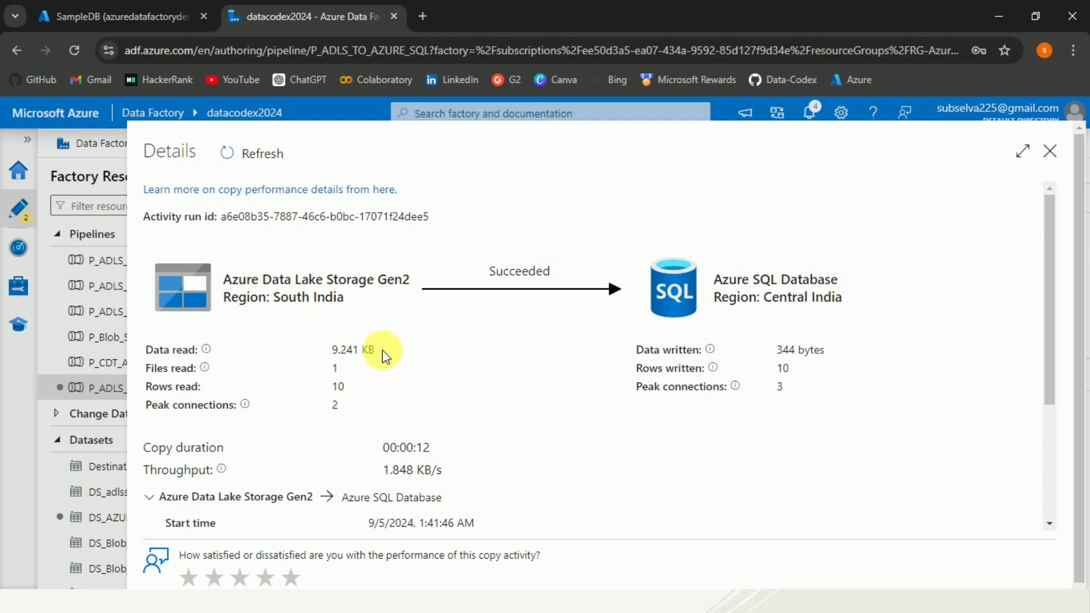
double_click(322, 369)
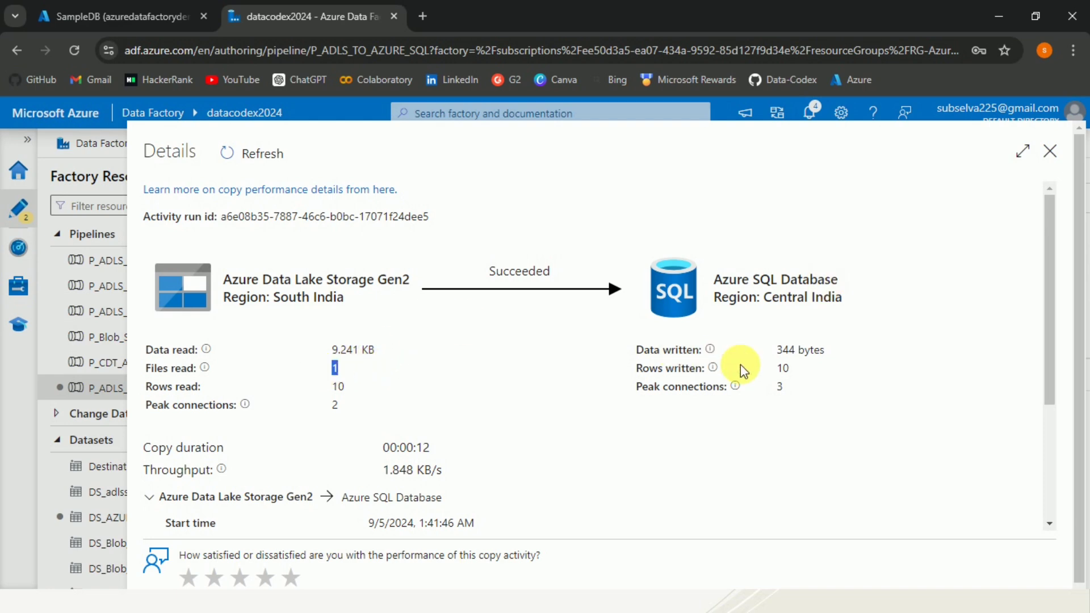
double_click(757, 362)
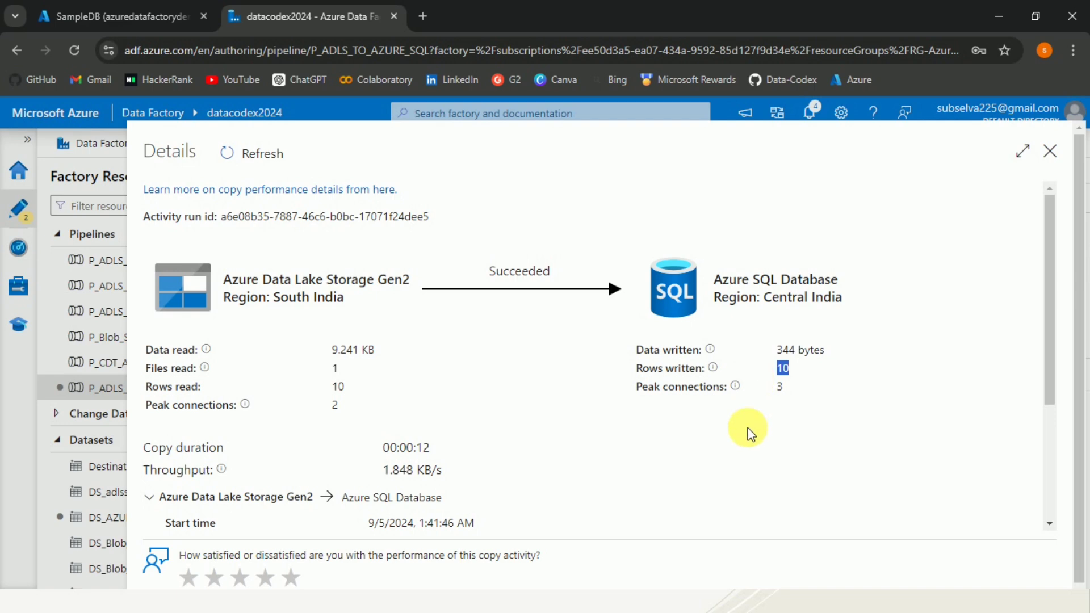
click(1051, 312)
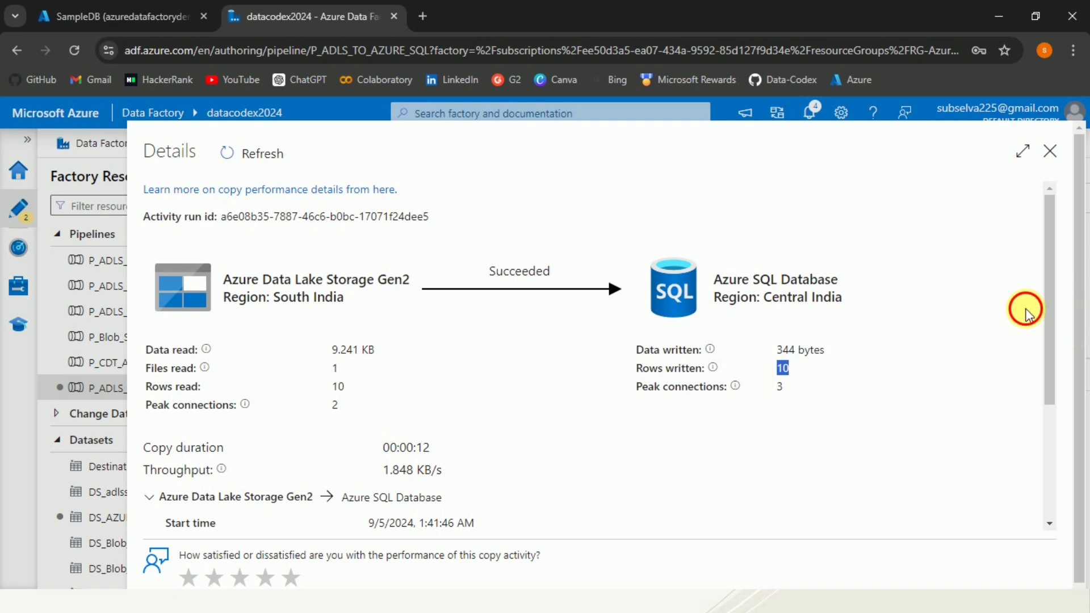
click(1051, 153)
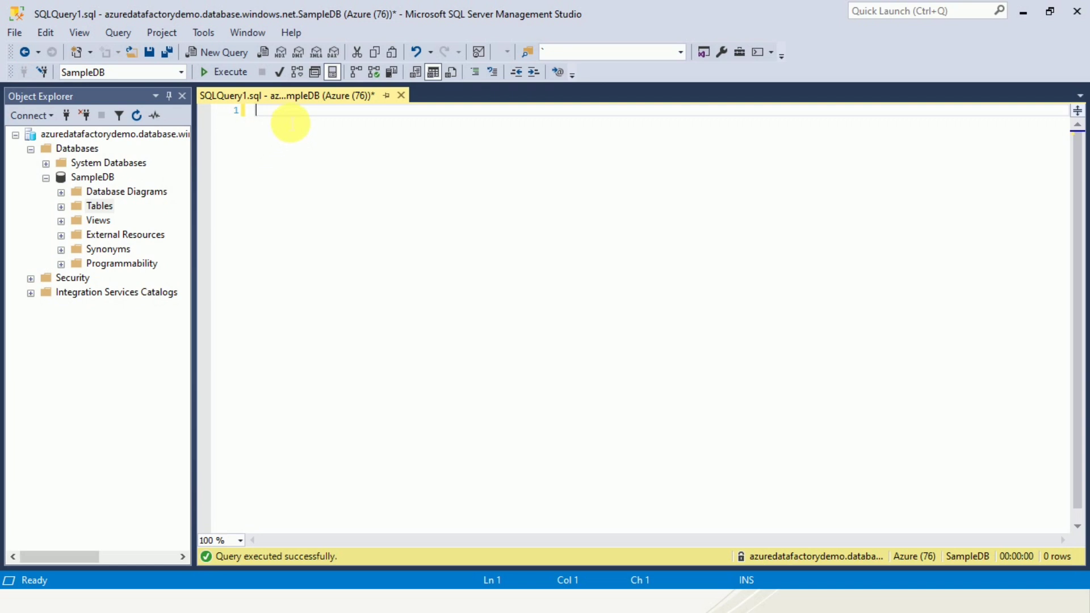
Execute the query SELECT * FROM EmployeeSalary in the SampleDB query window
key(Return)
key(Return)
text(s)
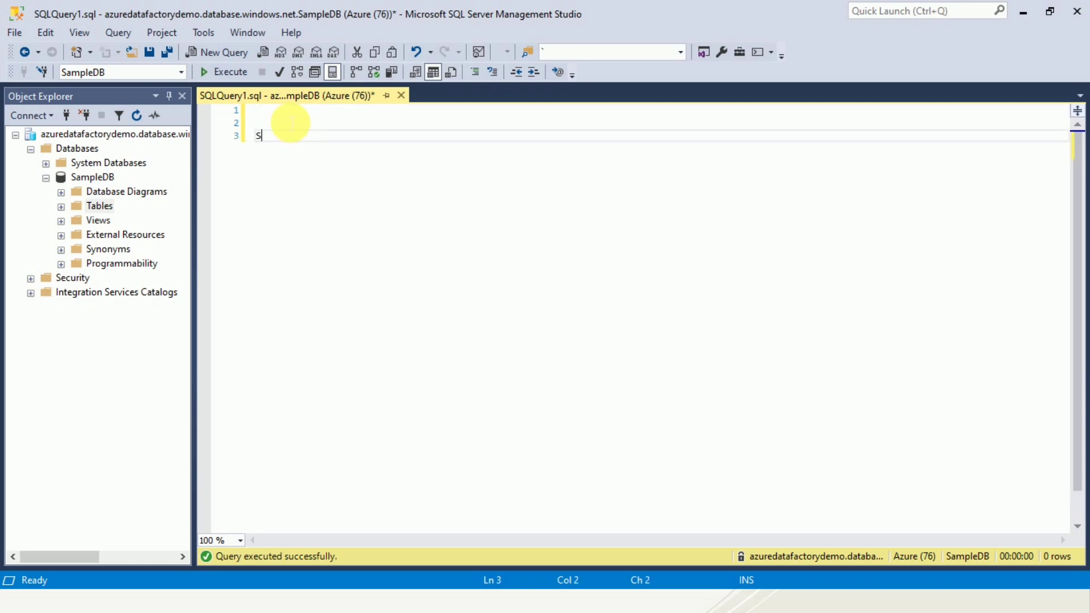
text(ELECT * FROM EmployeeSalary)
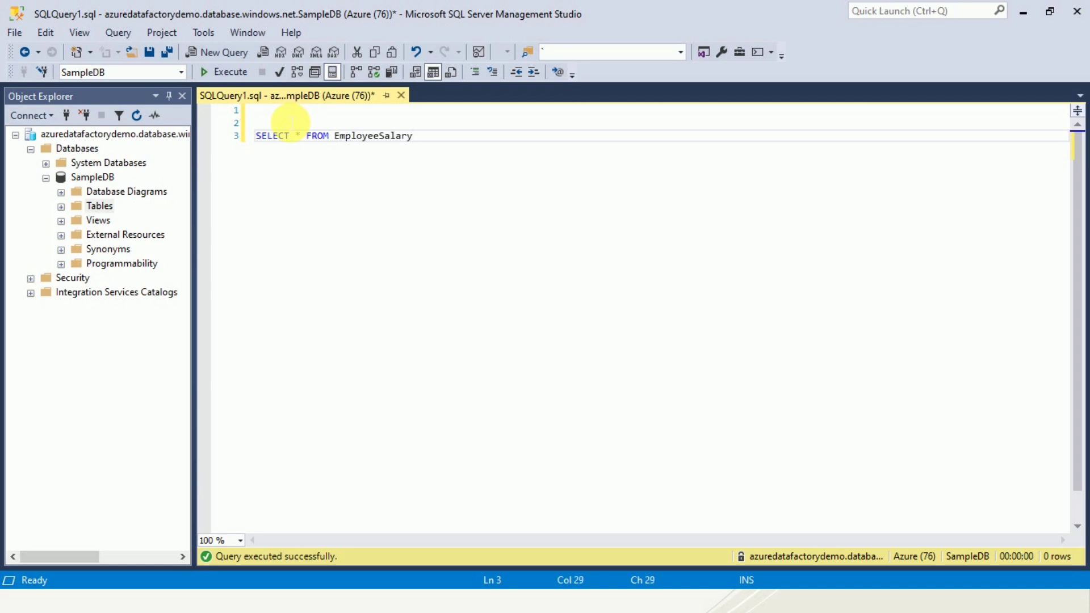
click(229, 75)
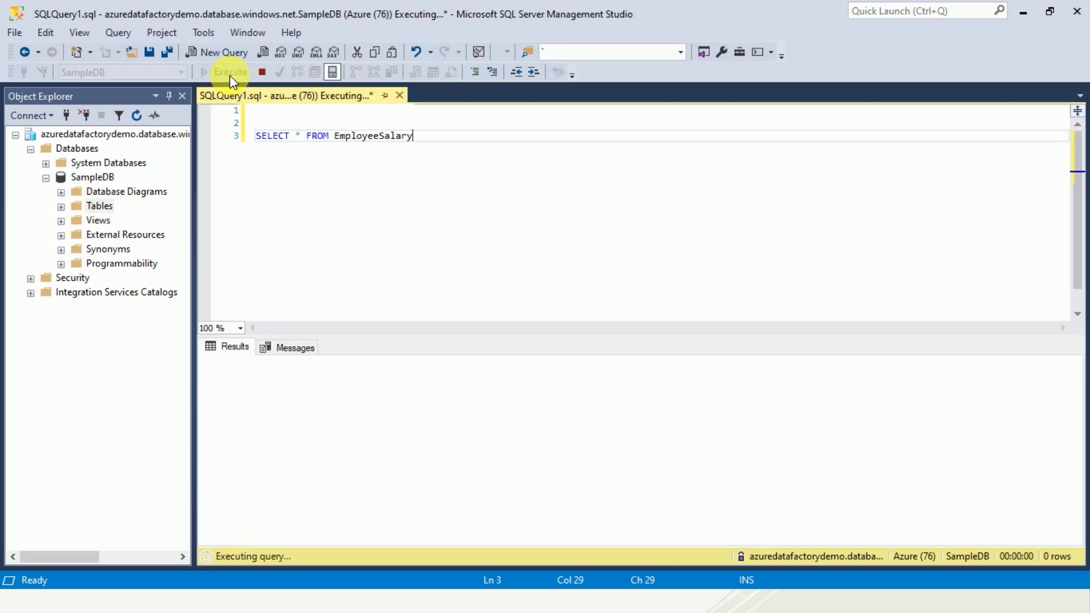